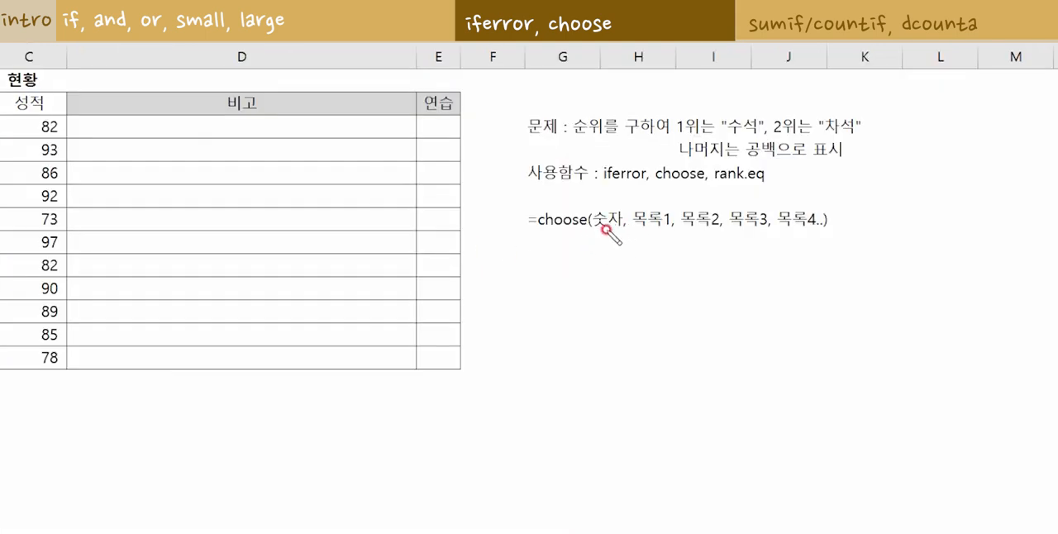
{"action": "left_click_drag", "start_coordinate": [587, 231], "coordinate": [615, 232]}
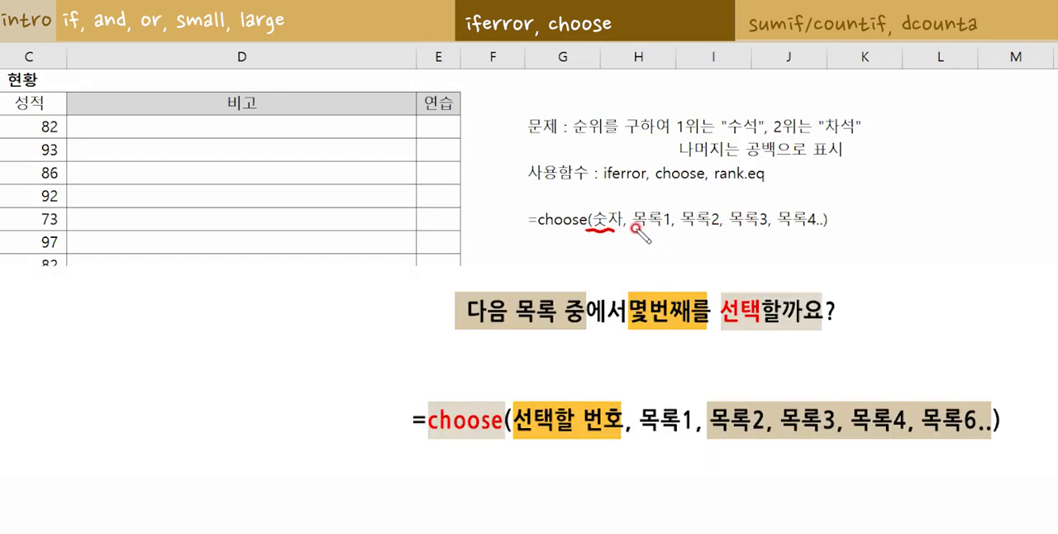
{"action": "left_click_drag", "start_coordinate": [635, 232], "coordinate": [819, 230]}
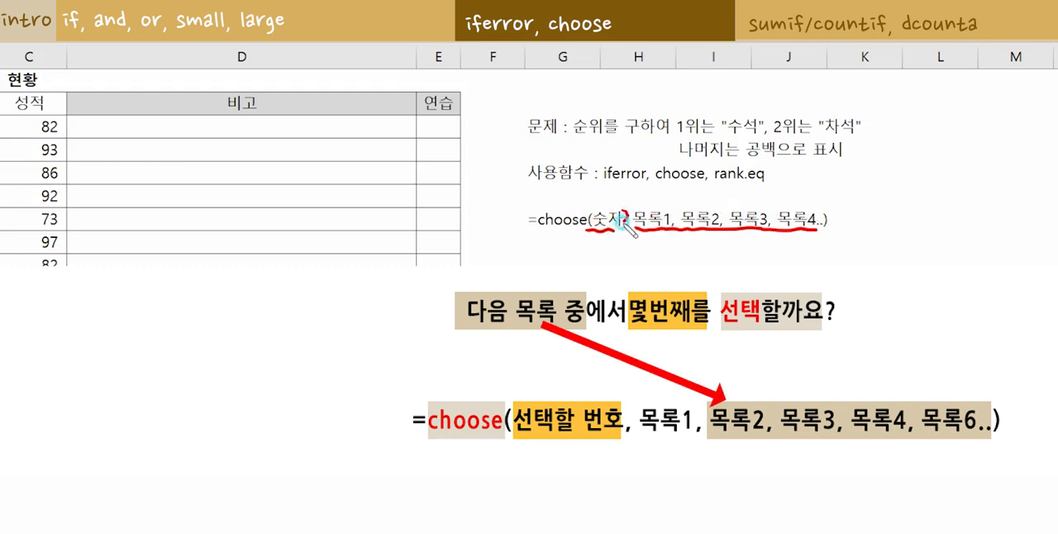
{"action": "mouse_move", "coordinate": [620, 209]}
{"action": "left_mouse_down"}
{"action": "mouse_move", "coordinate": [586, 213]}
{"action": "mouse_move", "coordinate": [612, 201]}
{"action": "mouse_move", "coordinate": [625, 213]}
{"action": "left_mouse_up"}
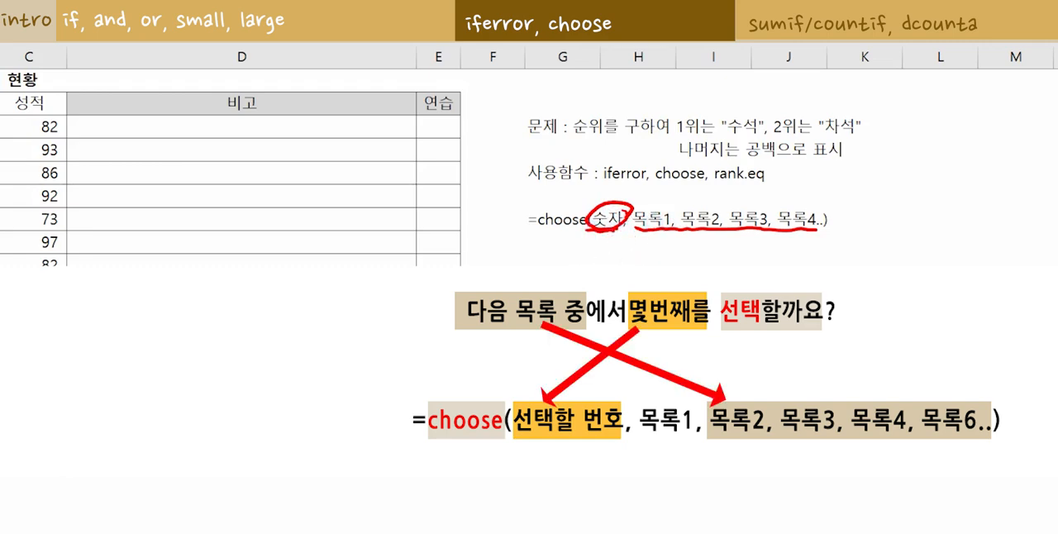
{"action": "mouse_move", "coordinate": [590, 240]}
{"action": "left_mouse_down"}
{"action": "mouse_move", "coordinate": [599, 262]}
{"action": "mouse_move", "coordinate": [839, 263]}
{"action": "left_mouse_up"}
{"action": "left_click", "coordinate": [670, 256]}
{"action": "left_click", "coordinate": [706, 255]}
{"action": "left_click", "coordinate": [764, 258]}
{"action": "left_click", "coordinate": [784, 258]}
{"action": "left_click", "coordinate": [801, 258]}
{"action": "left_click", "coordinate": [820, 259]}
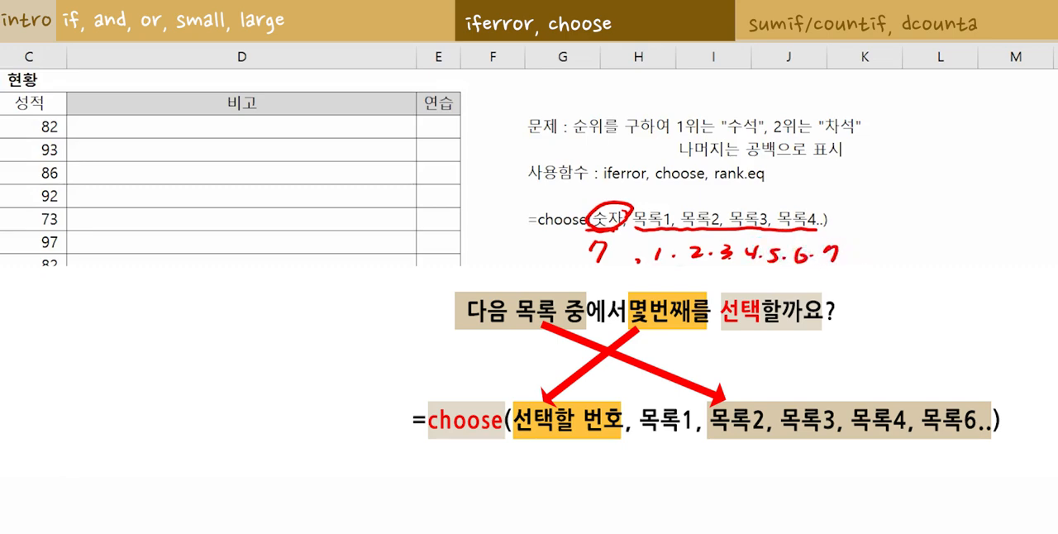
{"action": "left_click_drag", "start_coordinate": [693, 266], "coordinate": [837, 261]}
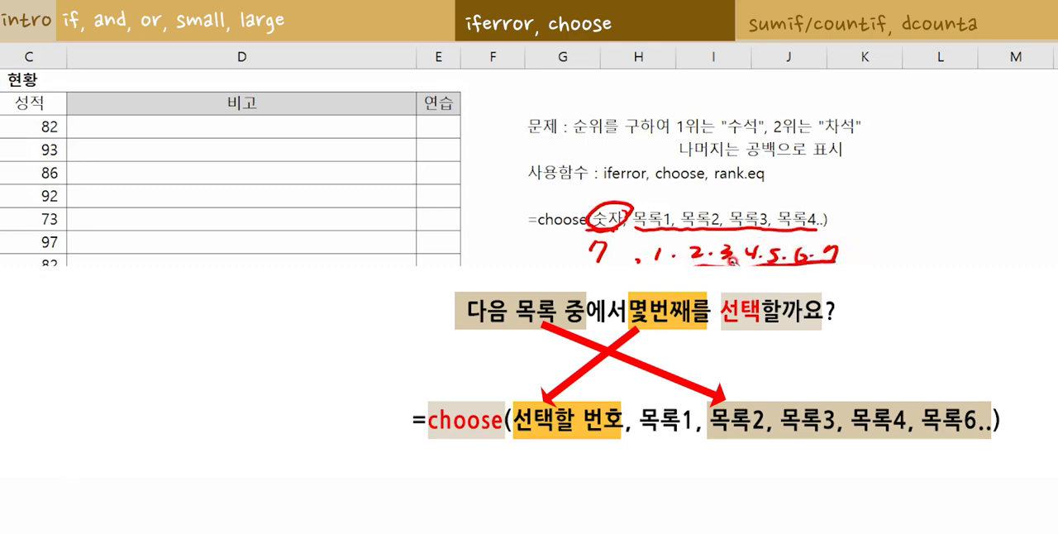
{"action": "mouse_move", "coordinate": [732, 261]}
{"action": "left_mouse_down"}
{"action": "mouse_move", "coordinate": [723, 249]}
{"action": "mouse_move", "coordinate": [742, 250]}
{"action": "mouse_move", "coordinate": [732, 265]}
{"action": "left_mouse_up"}
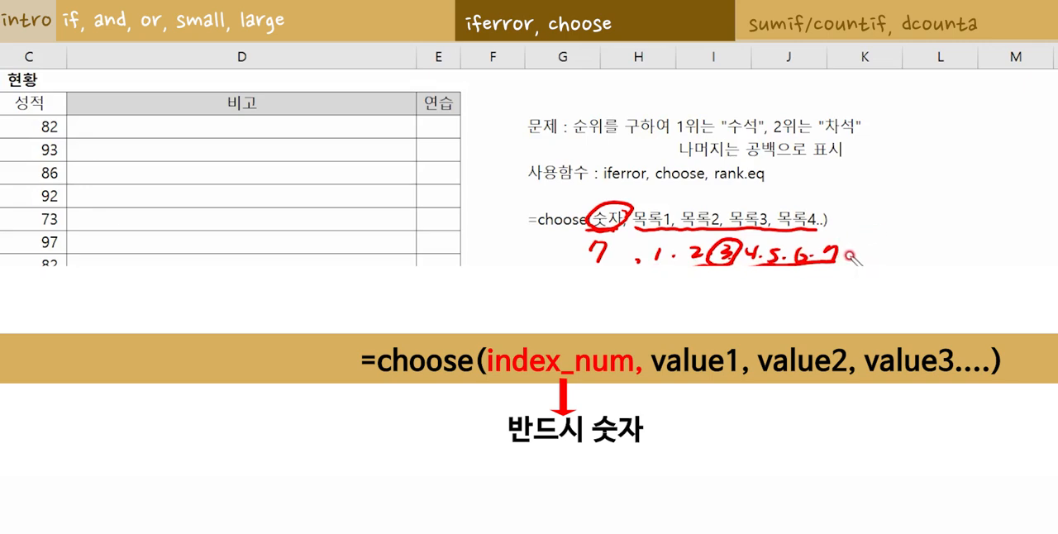
{"action": "mouse_move", "coordinate": [820, 248]}
{"action": "left_mouse_down"}
{"action": "mouse_move", "coordinate": [852, 238]}
{"action": "mouse_move", "coordinate": [836, 263]}
{"action": "left_mouse_up"}
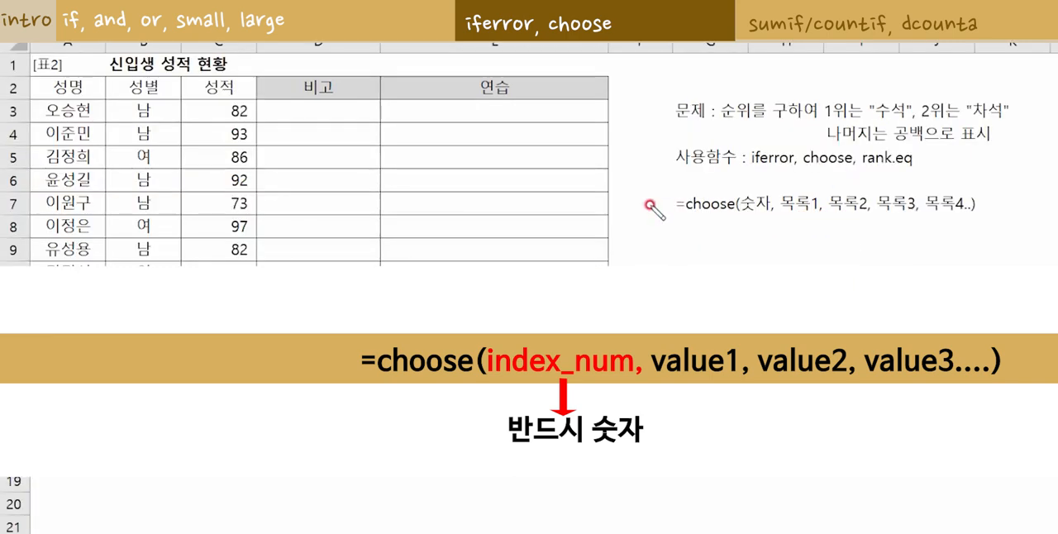
{"action": "left_click_drag", "start_coordinate": [685, 211], "coordinate": [734, 210]}
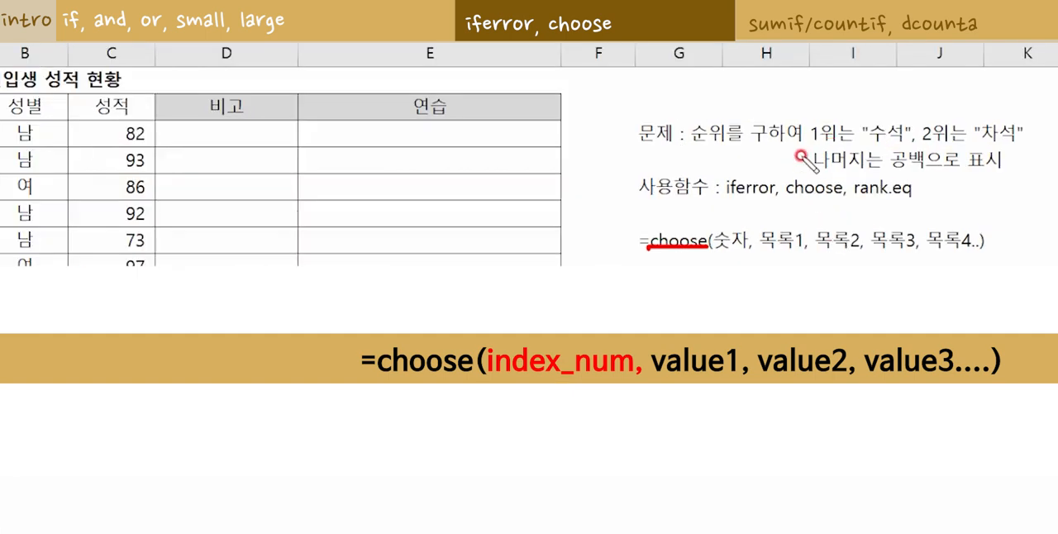
{"action": "left_click_drag", "start_coordinate": [803, 143], "coordinate": [1006, 135]}
{"action": "left_click_drag", "start_coordinate": [813, 166], "coordinate": [925, 166]}
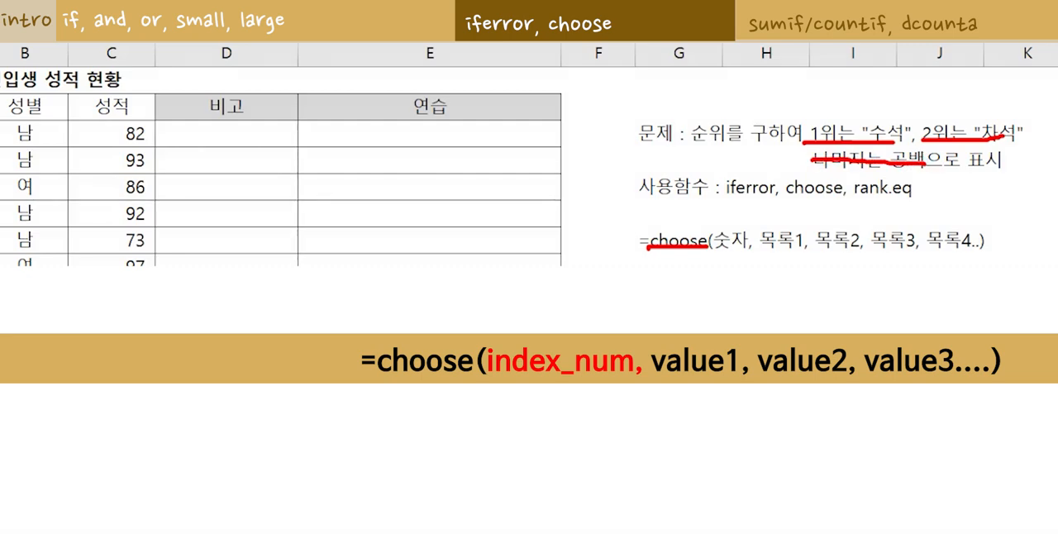
Enter =RANK(C3,$C$3:$C$13,0) in E3 to rank the scores in descending order, and fill it down to E13.
{"action": "left_click", "coordinate": [350, 128]}
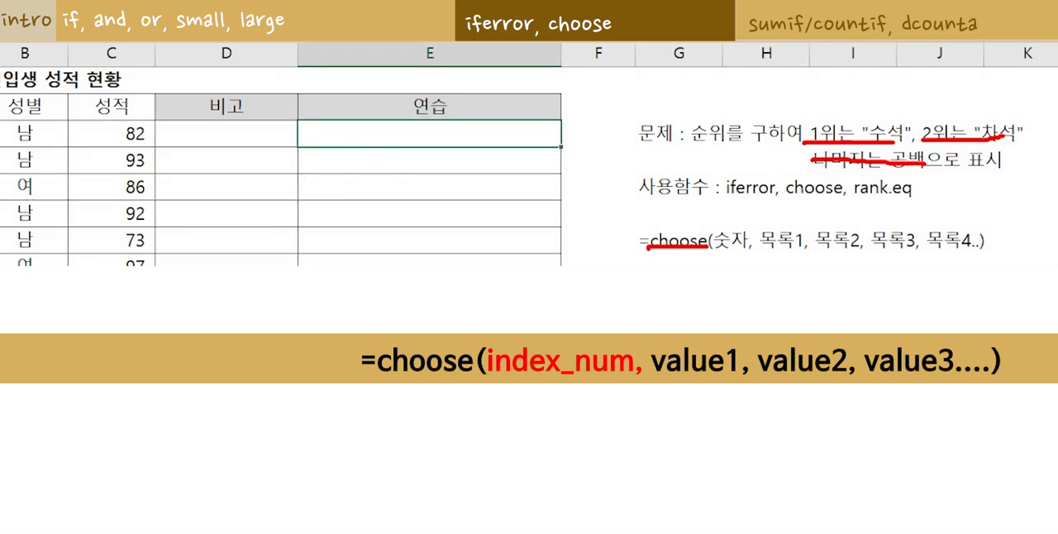
{"action": "type", "text": "=rank"}
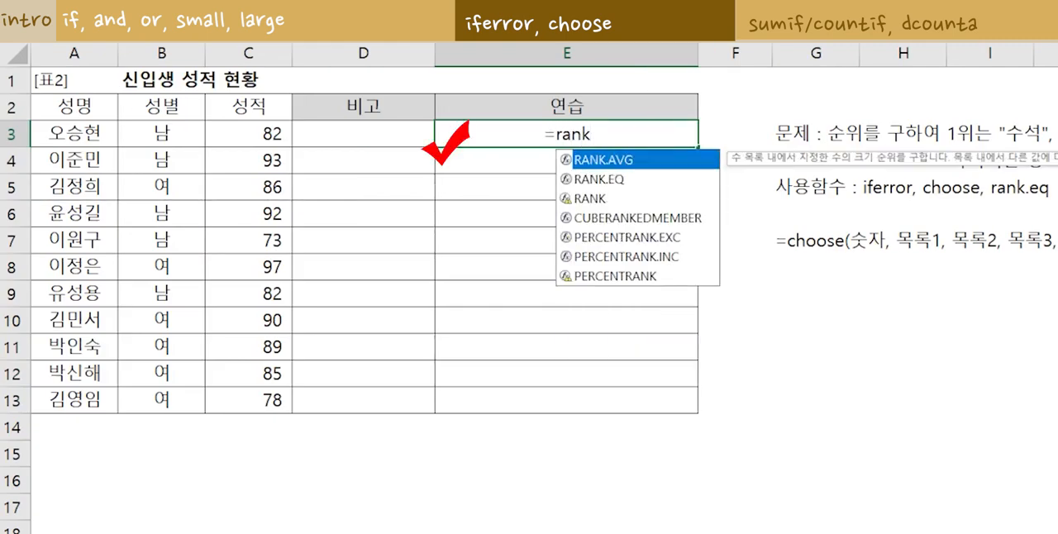
{"action": "type", "text": "("}
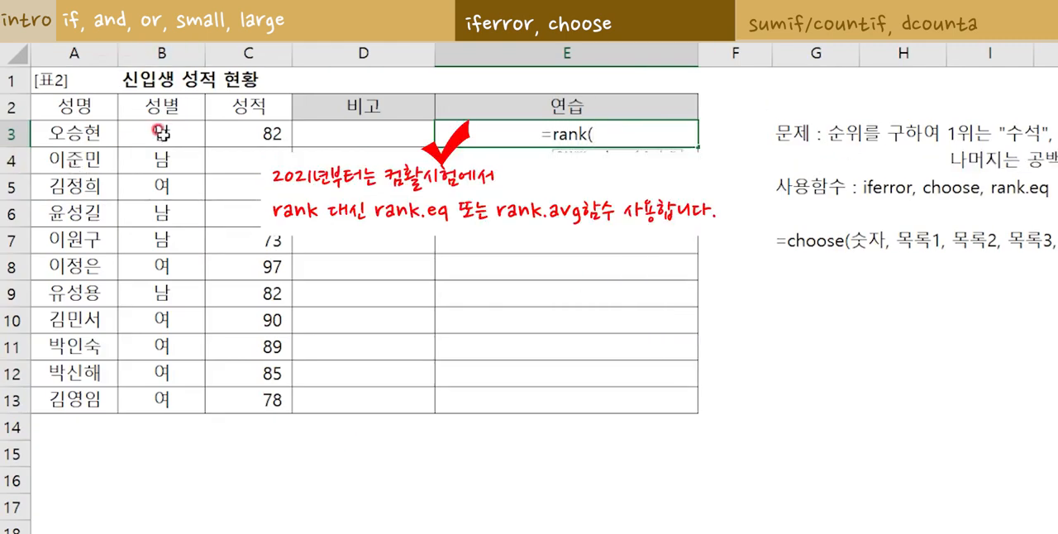
{"action": "left_click", "coordinate": [235, 134]}
{"action": "type", "text": ","}
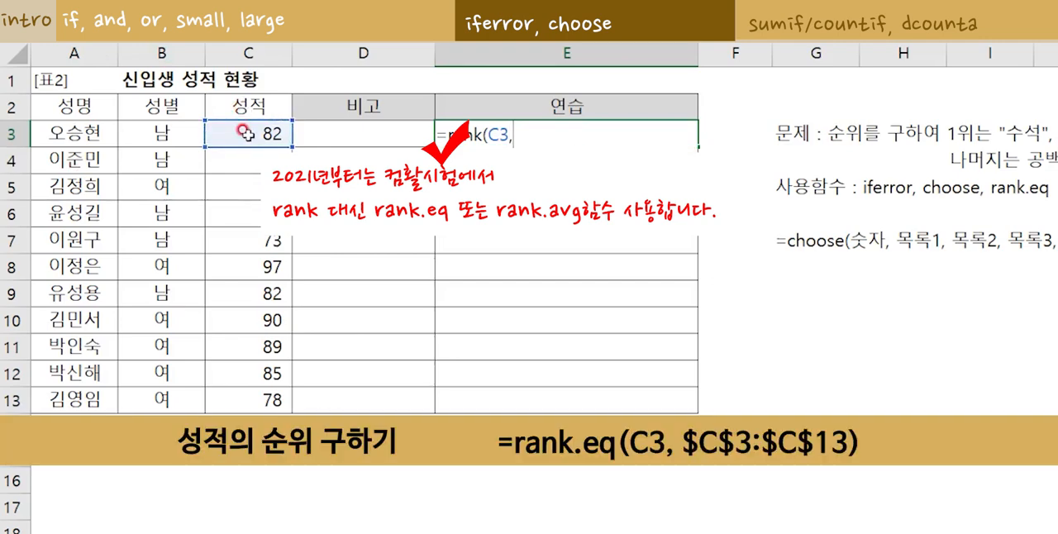
{"action": "left_click_drag", "start_coordinate": [245, 133], "coordinate": [249, 401]}
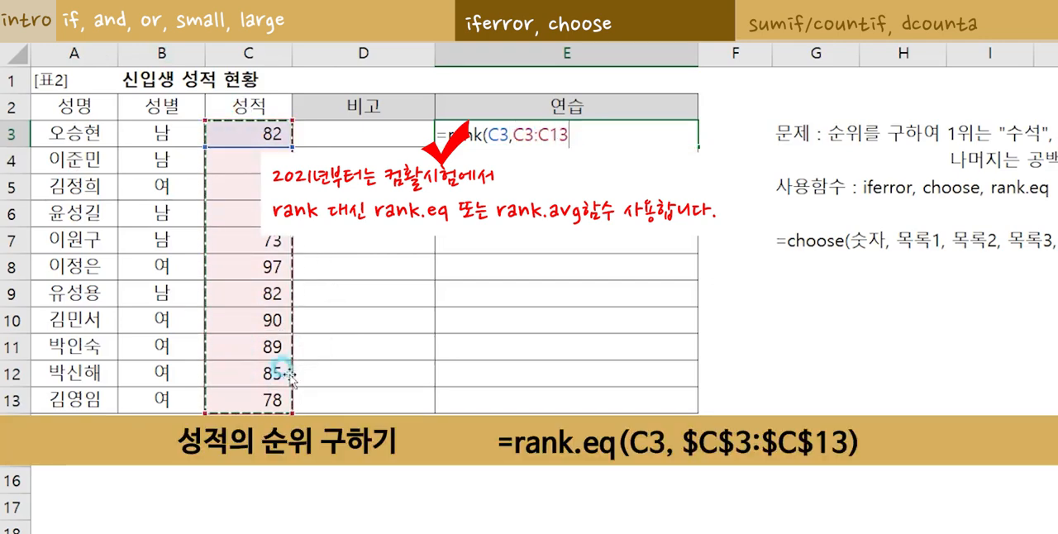
{"action": "key", "text": "F4"}
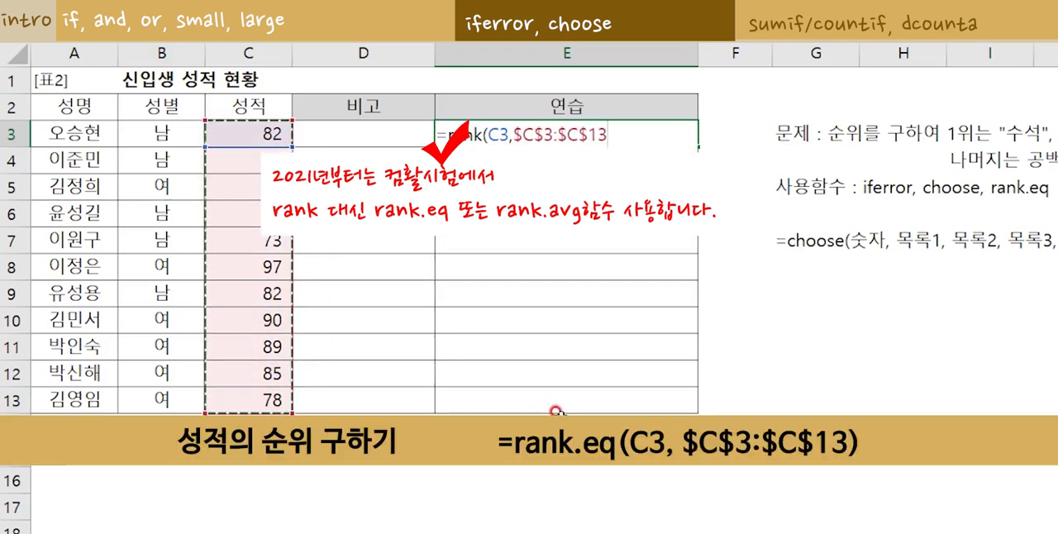
{"action": "type", "text": ","}
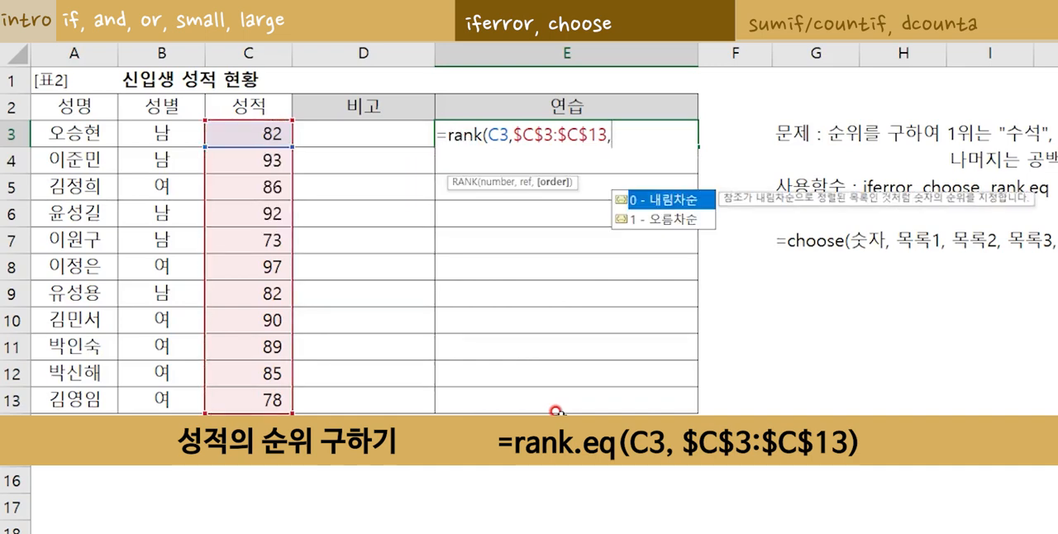
{"action": "type", "text": "0)"}
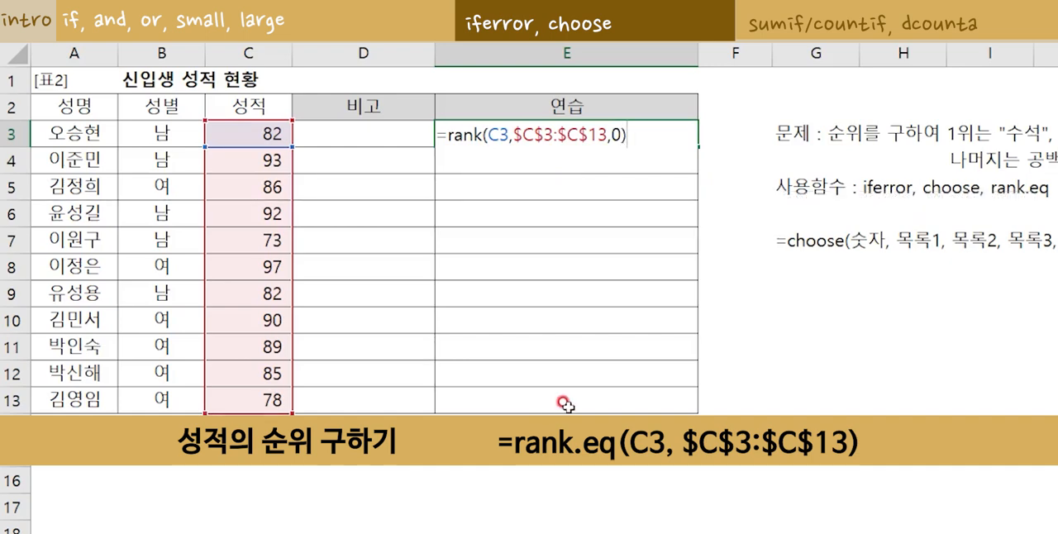
{"action": "key", "text": "ctrl+Return"}
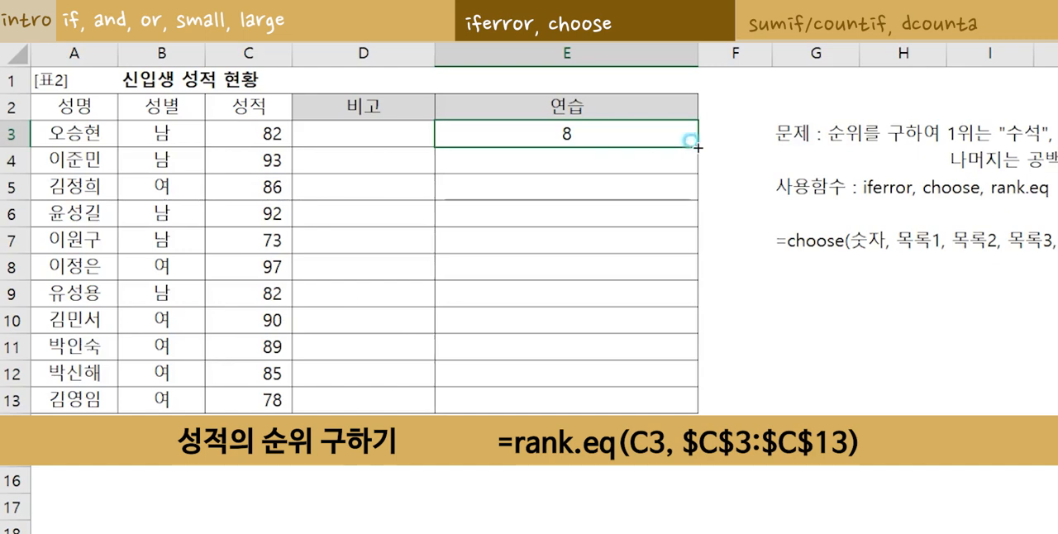
{"action": "double_click", "coordinate": [697, 147]}
{"action": "left_click", "coordinate": [910, 340]}
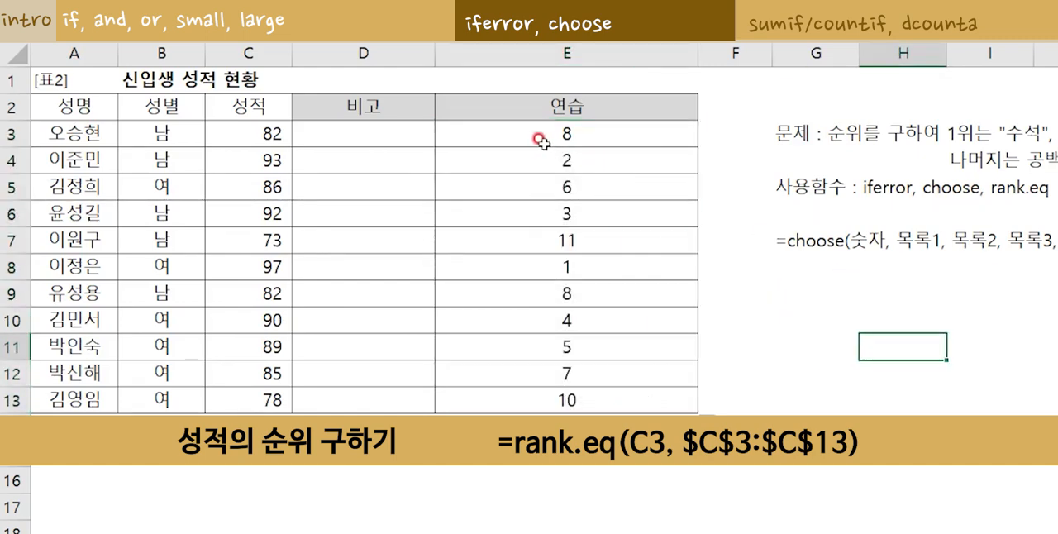
Edit the formula in E3 so that the RANK function becomes the index number of a CHOOSE function.
{"action": "left_click", "coordinate": [584, 140]}
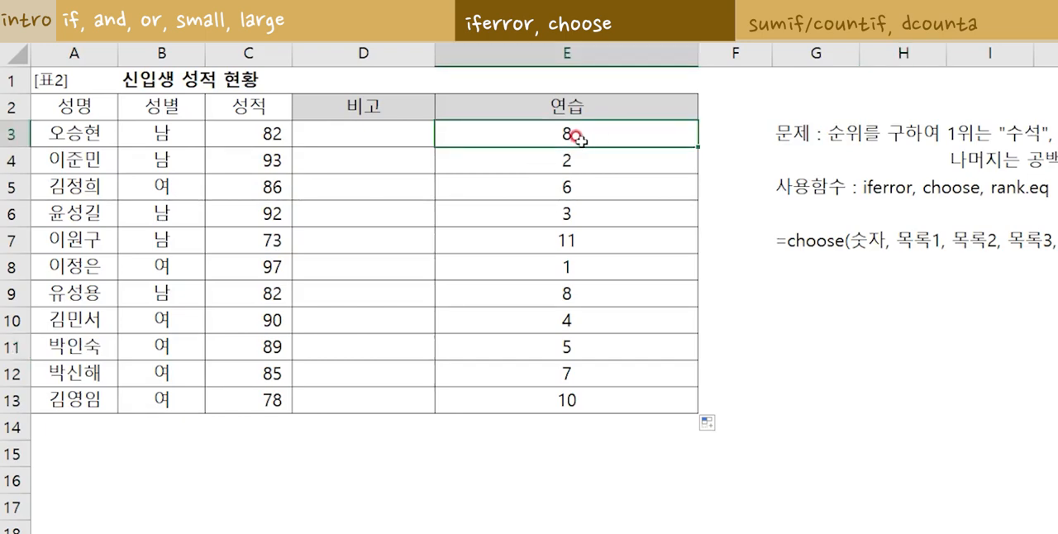
{"action": "double_click", "coordinate": [534, 125]}
{"action": "type", "text": "choose"}
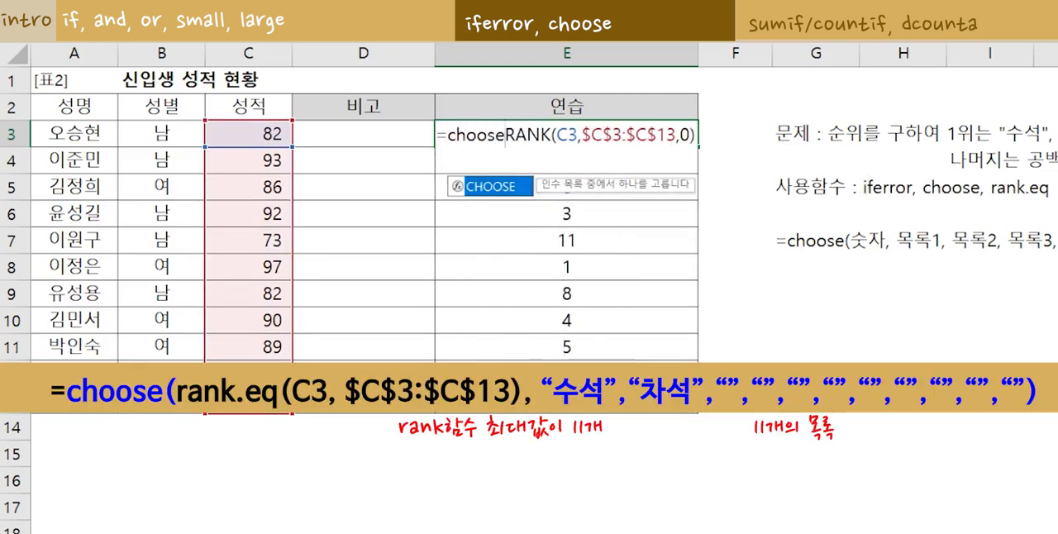
{"action": "type", "text": "("}
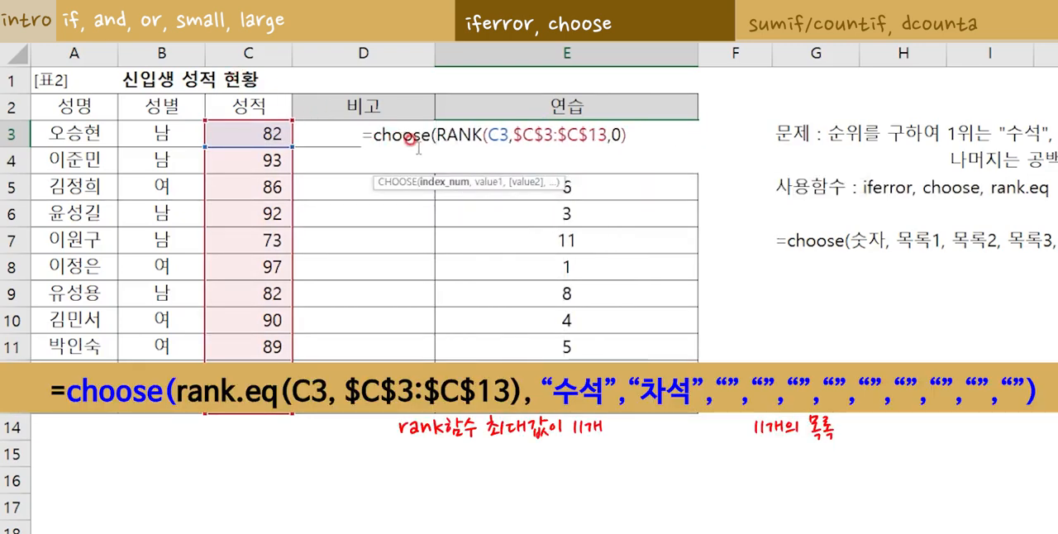
{"action": "left_click_drag", "start_coordinate": [429, 133], "coordinate": [628, 143]}
Complete the CHOOSE formula in E3 with the values "수석", "차석" and nine empty strings.
{"action": "left_click", "coordinate": [625, 137]}
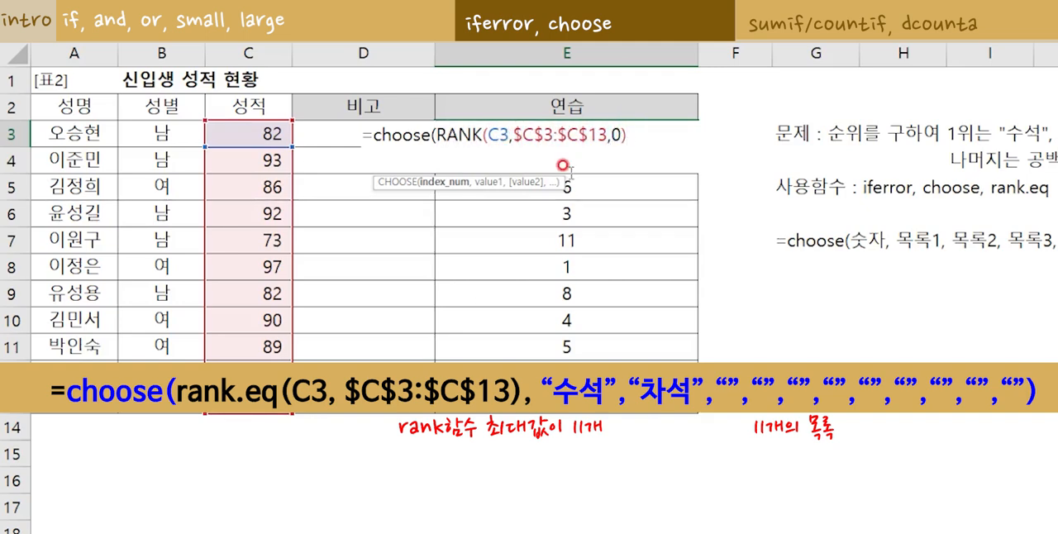
{"action": "type", "text": ","}
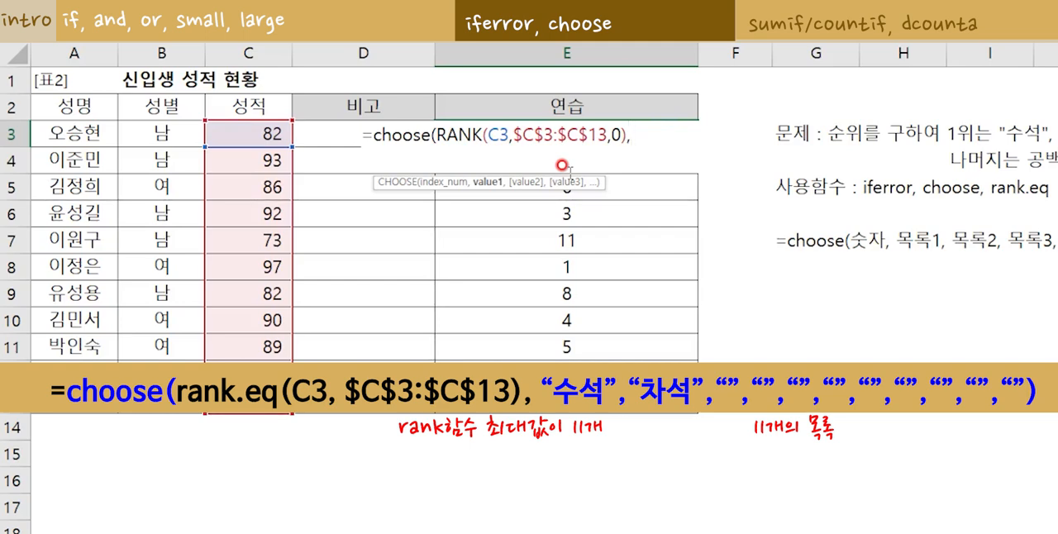
{"action": "type", "text": "\"수서"}
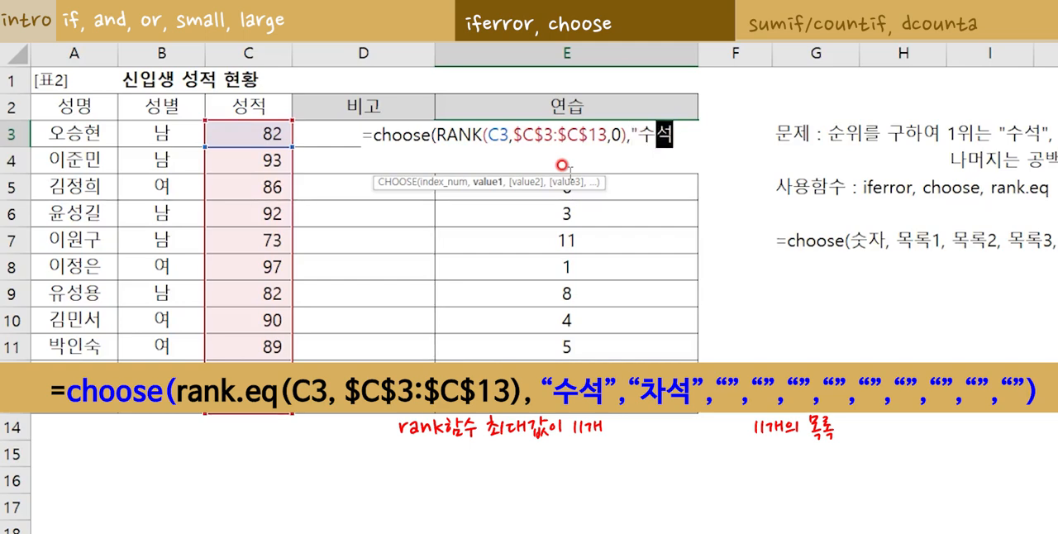
{"action": "type", "text": "\","}
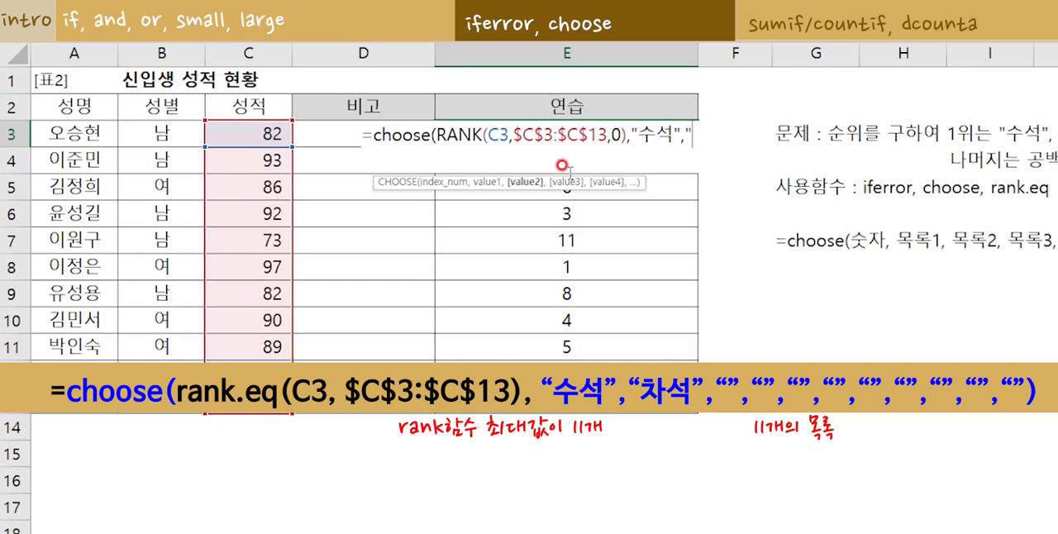
{"action": "type", "text": "\"차석\",\"\""}
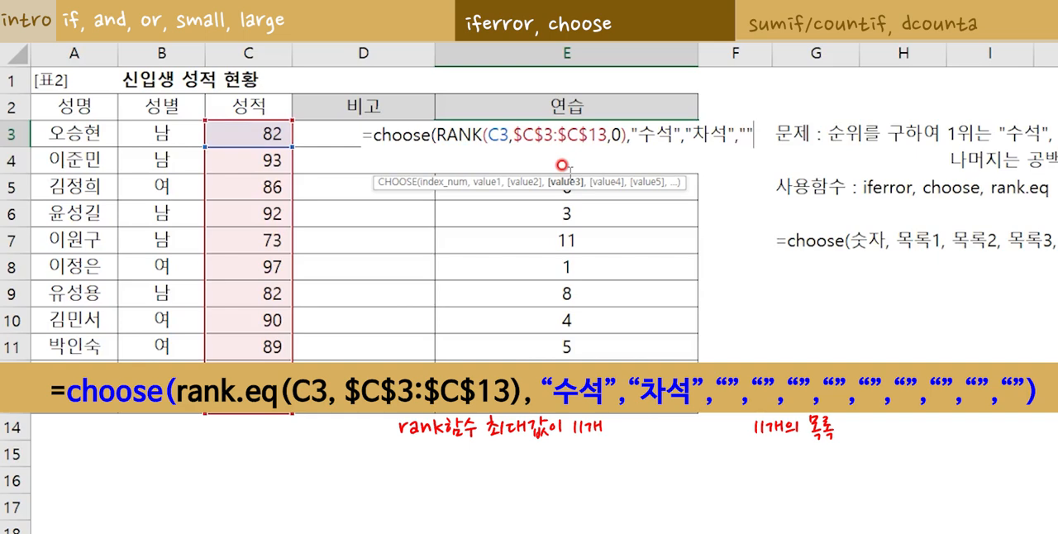
{"action": "type", "text": ",\"\","}
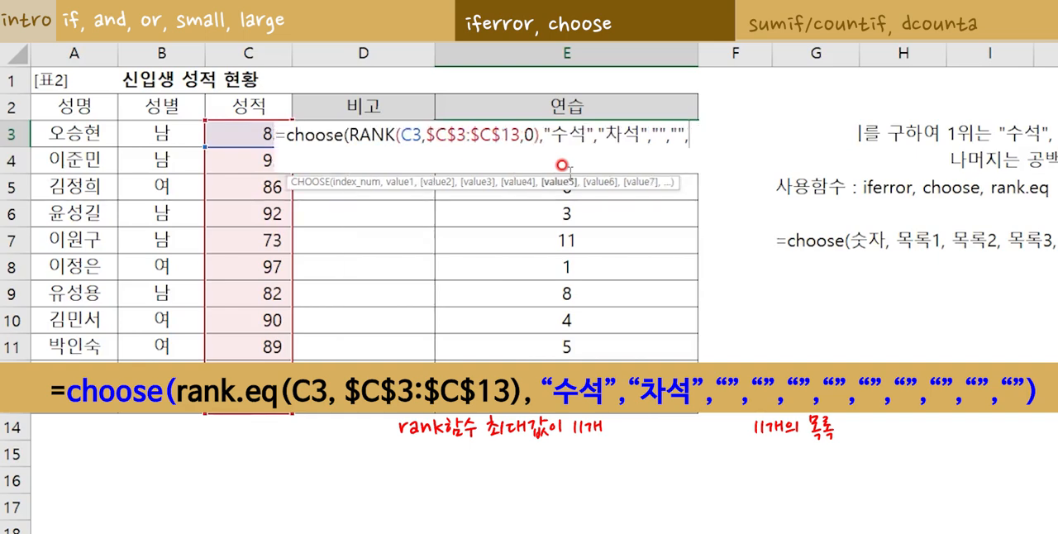
{"action": "type", "text": "\"\","}
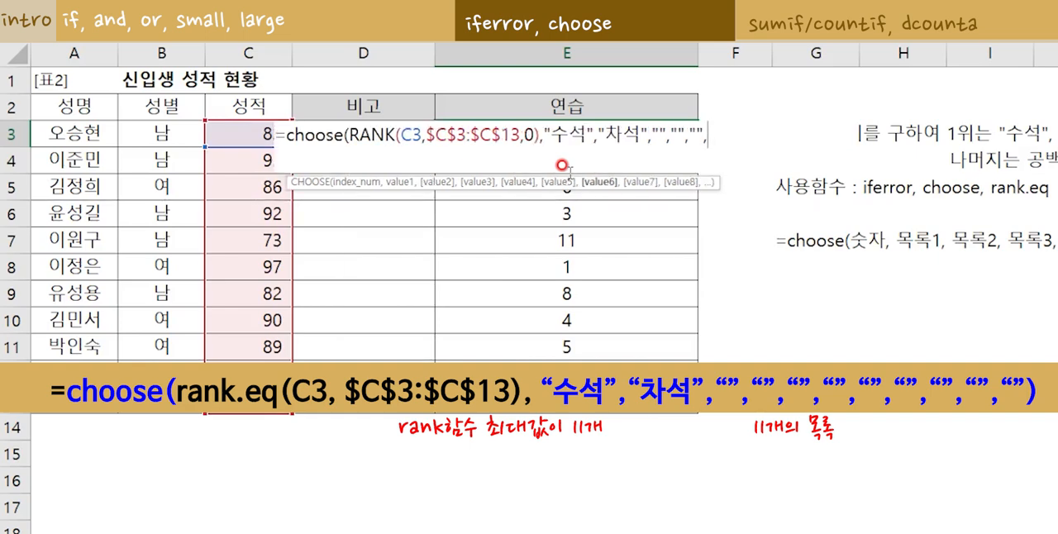
{"action": "type", "text": "\"\",\"\",\"\","}
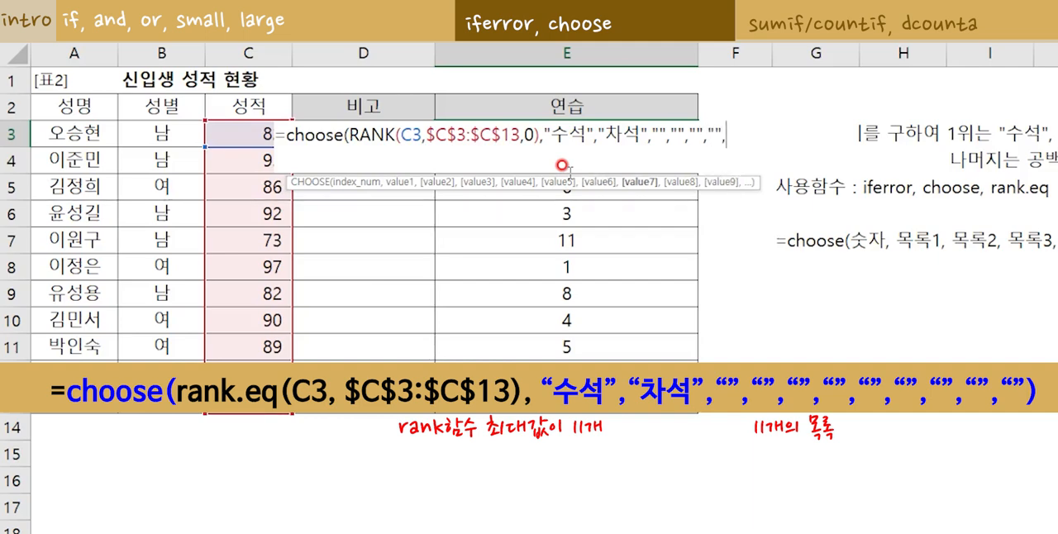
{"action": "type", "text": "\","}
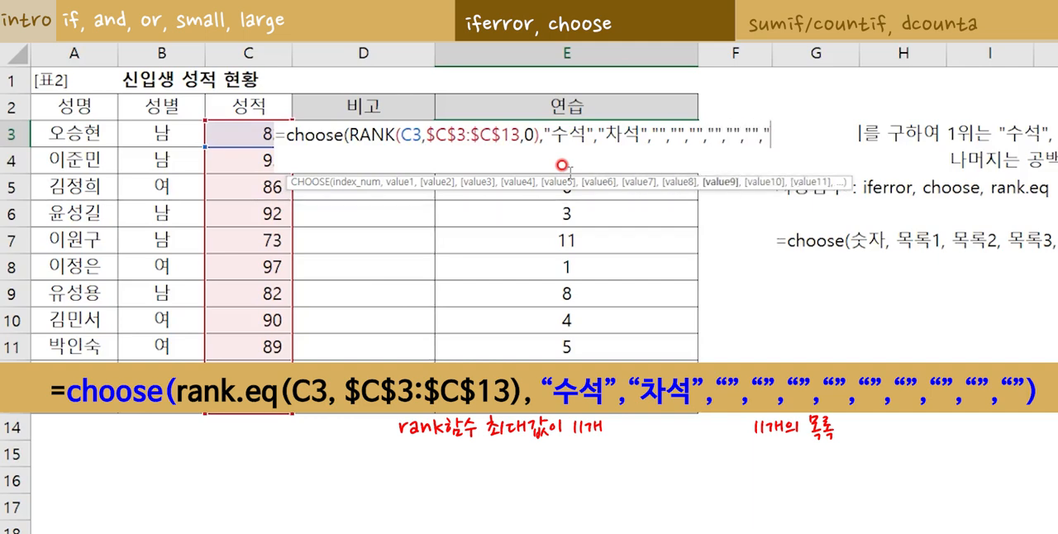
{"action": "type", "text": "\",\"\""}
{"action": "type", "text": "\"\","}
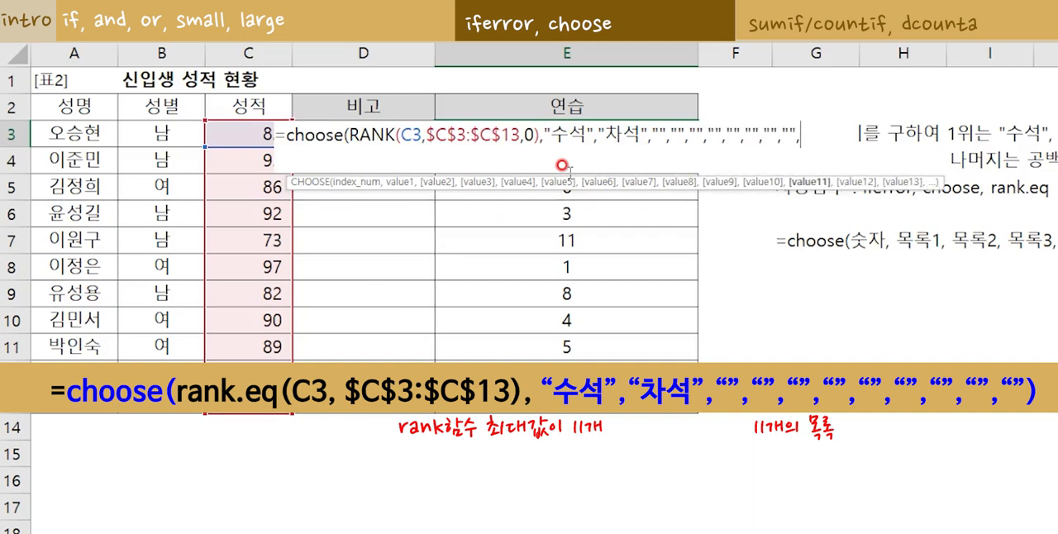
{"action": "type", "text": "\"\")"}
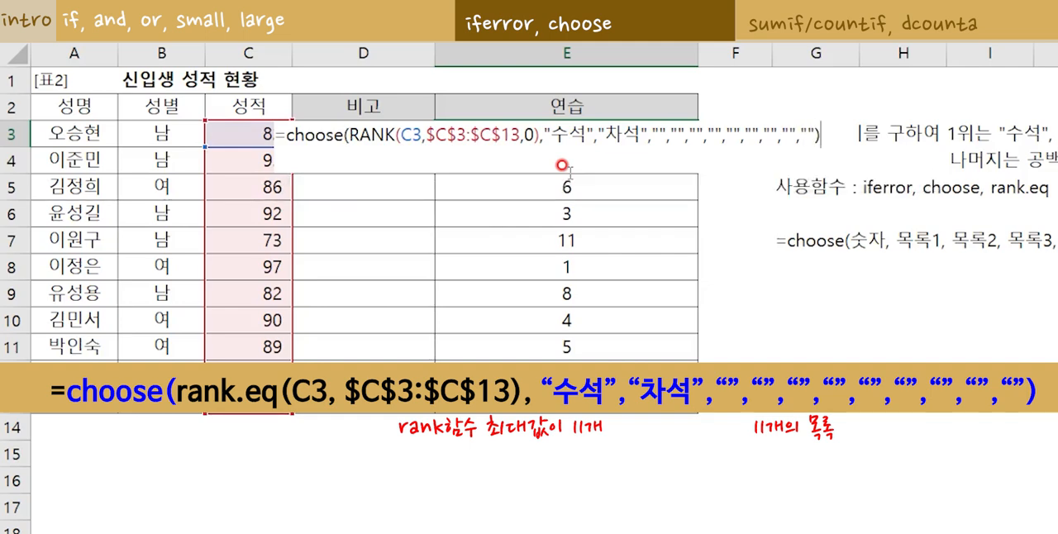
{"action": "key", "text": "Return"}
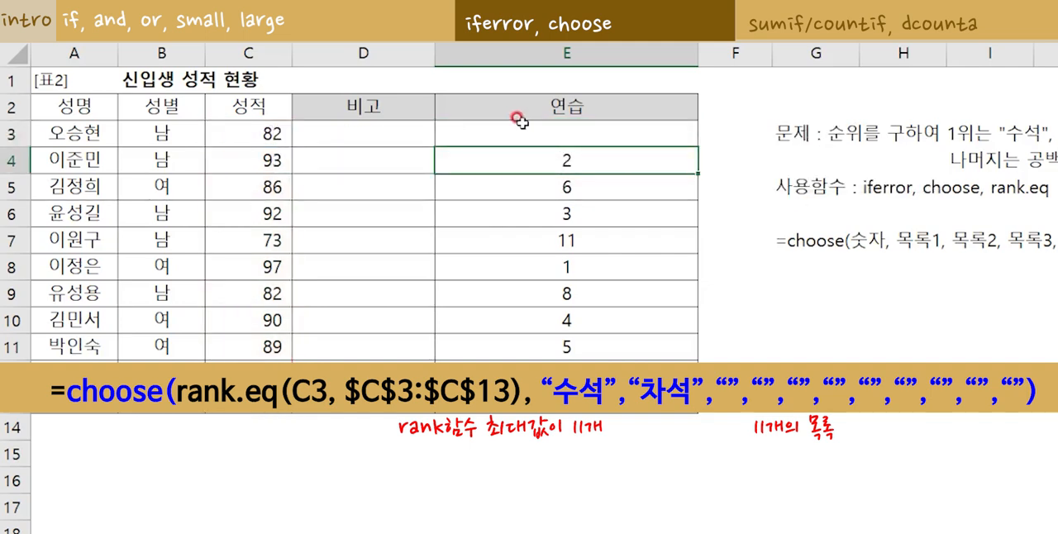
Fill the CHOOSE formula from E3 down to E13, and check the labelled rows against the formula's value list.
{"action": "left_click", "coordinate": [647, 140]}
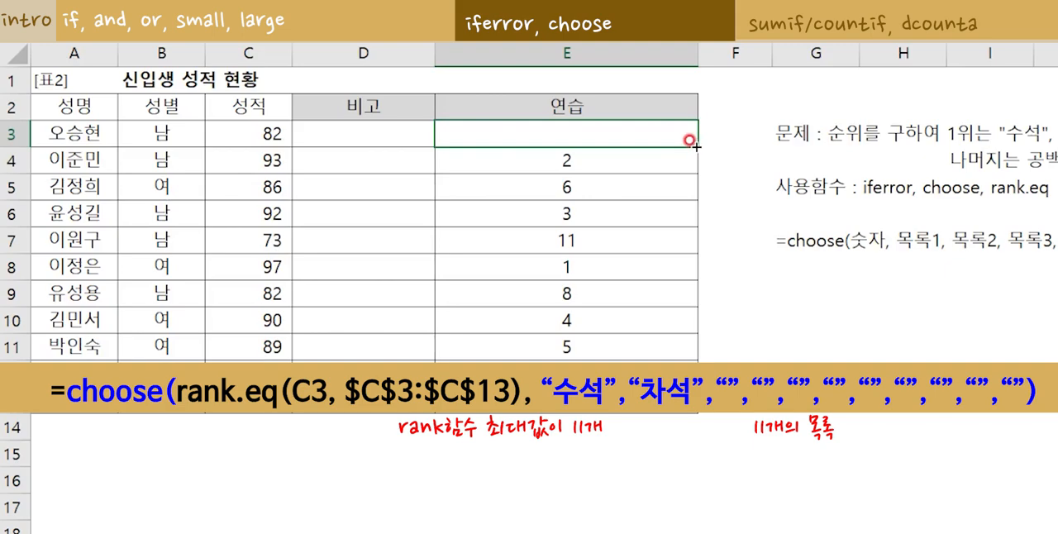
{"action": "double_click", "coordinate": [697, 145]}
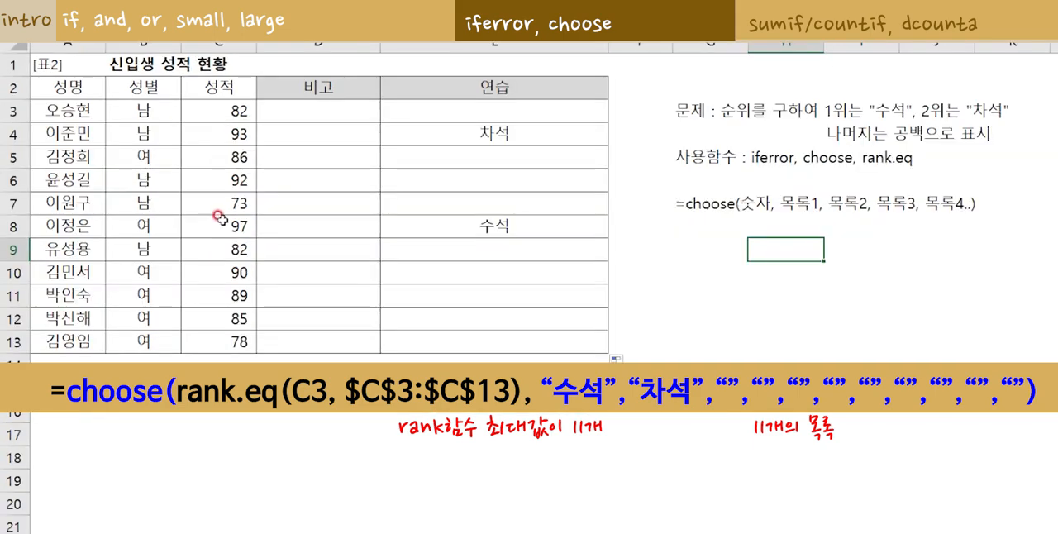
{"action": "left_click_drag", "start_coordinate": [218, 221], "coordinate": [454, 232]}
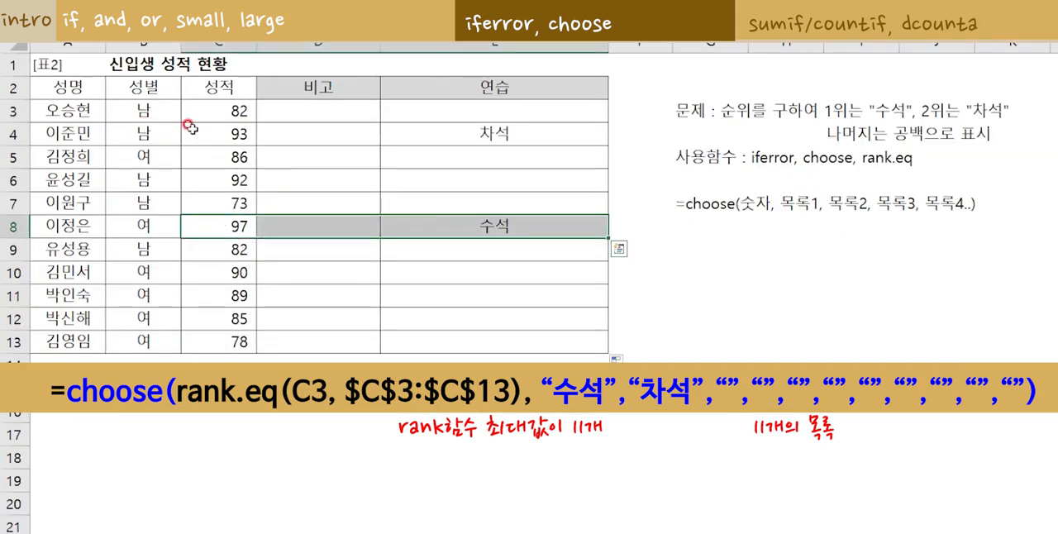
{"action": "left_click_drag", "start_coordinate": [189, 131], "coordinate": [480, 134]}
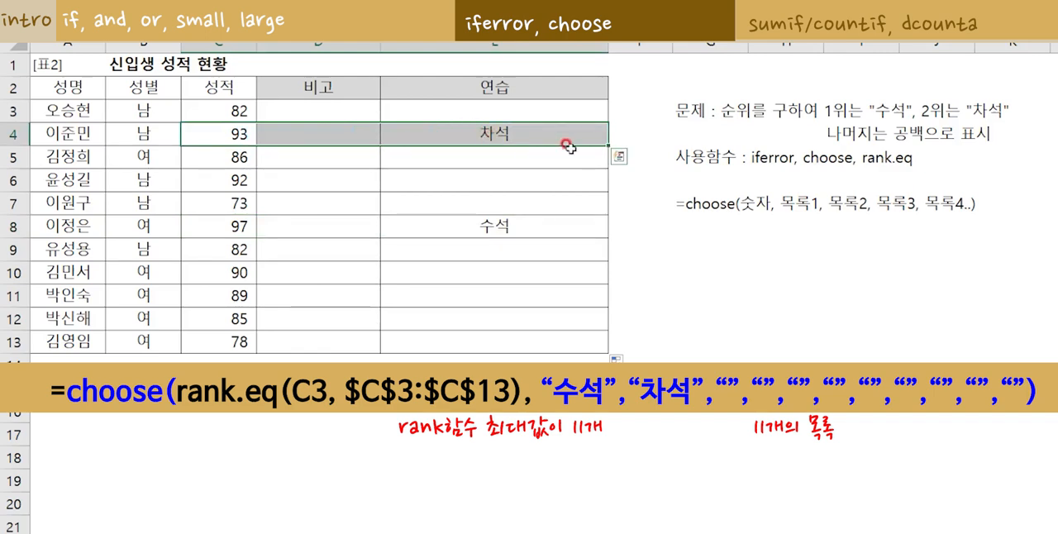
{"action": "double_click", "coordinate": [505, 110]}
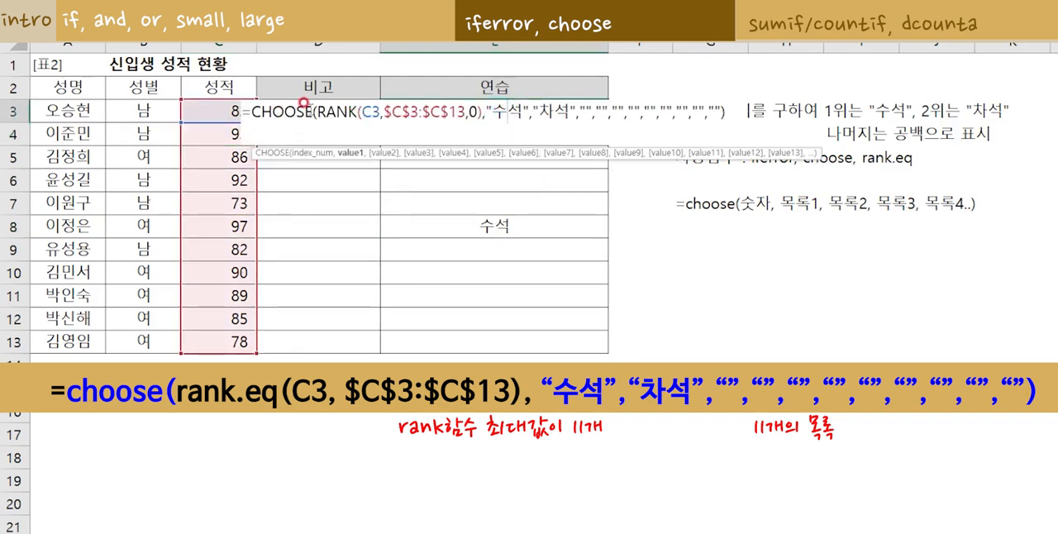
{"action": "left_click_drag", "start_coordinate": [315, 110], "coordinate": [716, 110]}
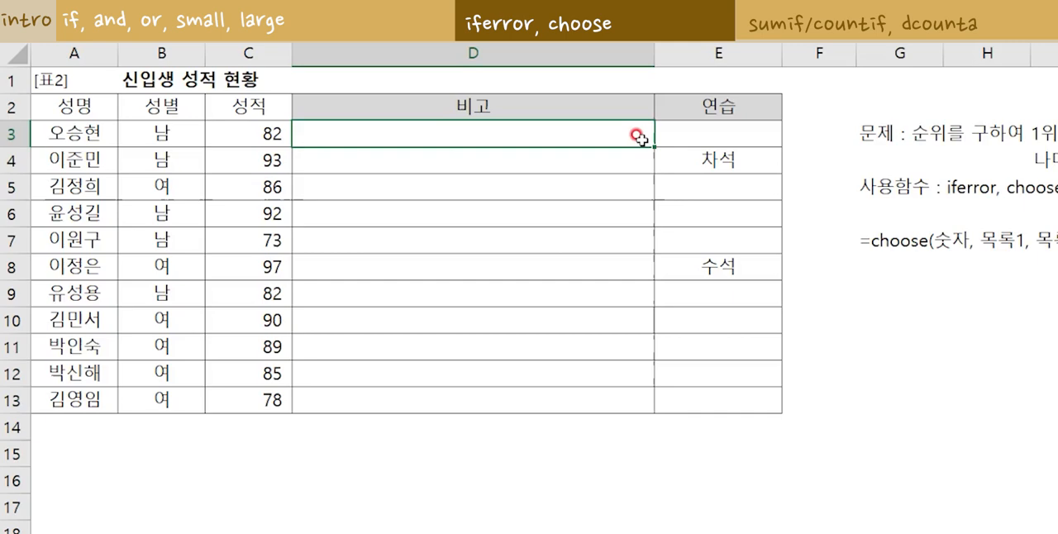
Start a CHOOSE formula in D3 with RANK(C3,$C$3:$C$13,0) as its index number.
{"action": "type", "text": "=choose(rank("}
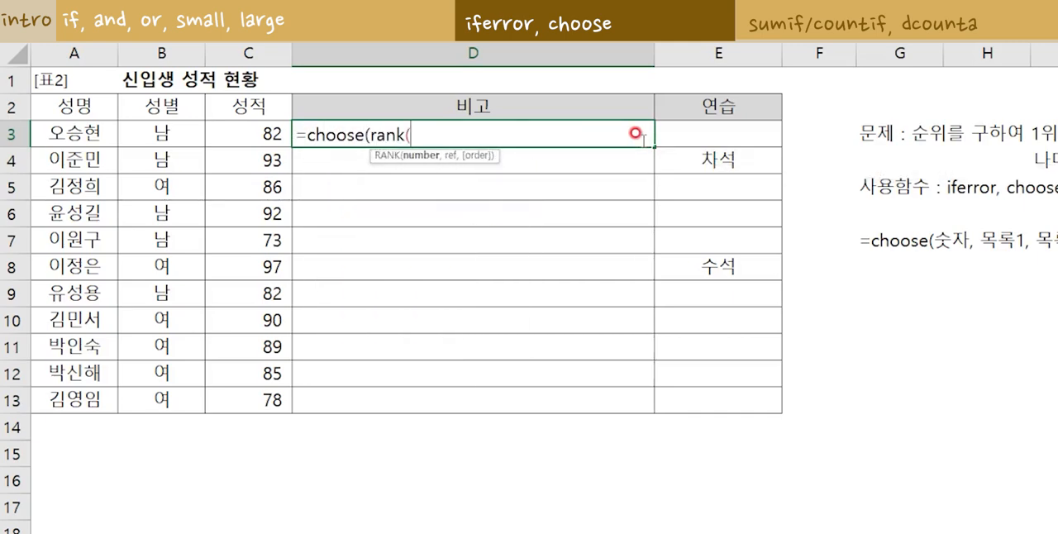
{"action": "left_click", "coordinate": [248, 133]}
{"action": "type", "text": ","}
{"action": "left_click_drag", "start_coordinate": [248, 133], "coordinate": [274, 405]}
{"action": "key", "text": "F4"}
{"action": "type", "text": ",0"}
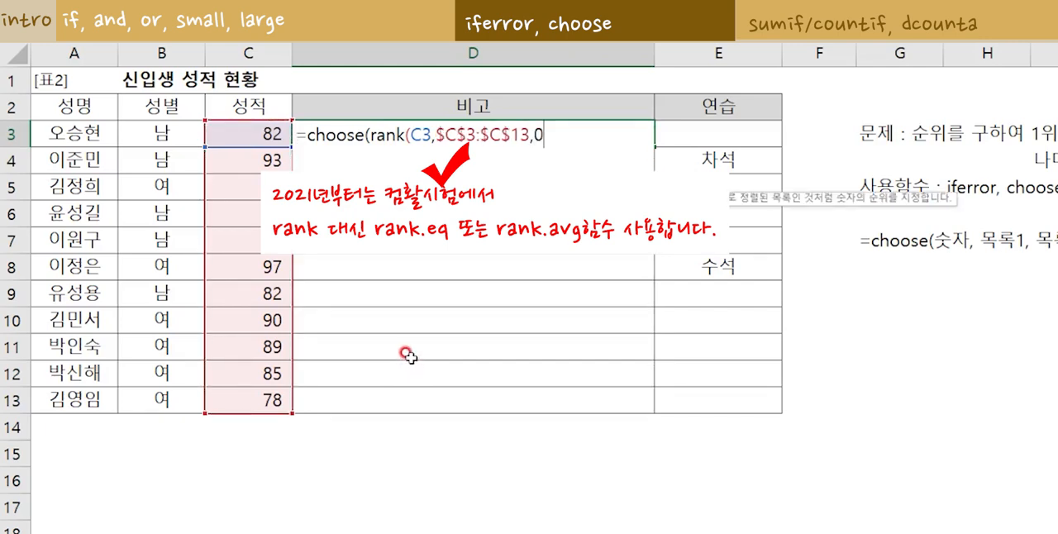
{"action": "type", "text": "),"}
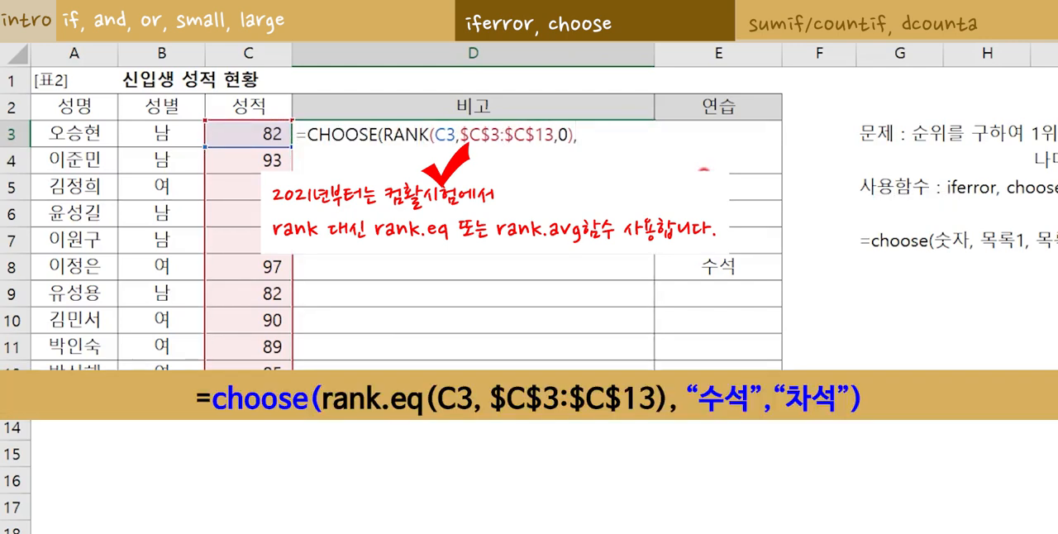
{"action": "type", "text": "\"수석\",\""}
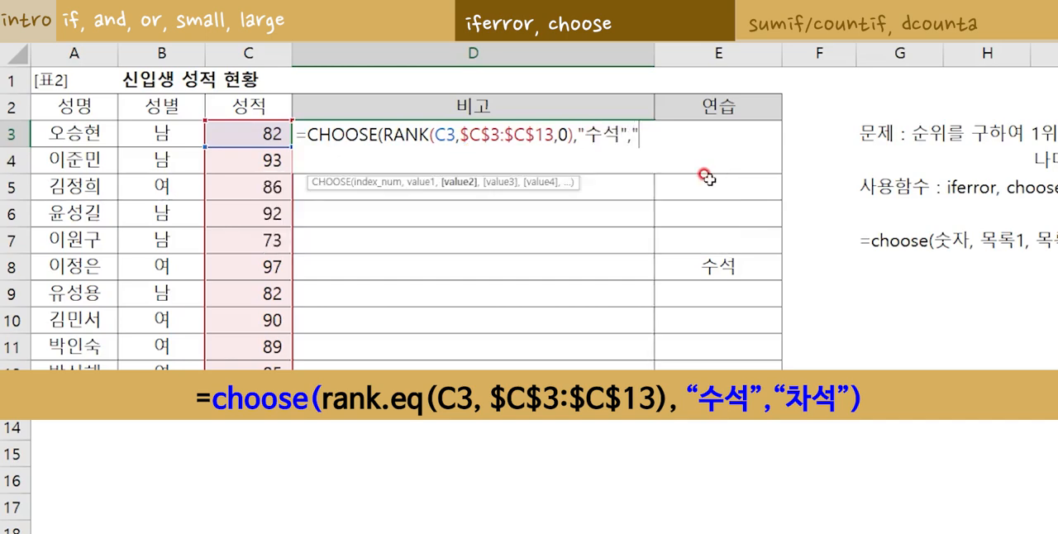
{"action": "type", "text": "차석\""}
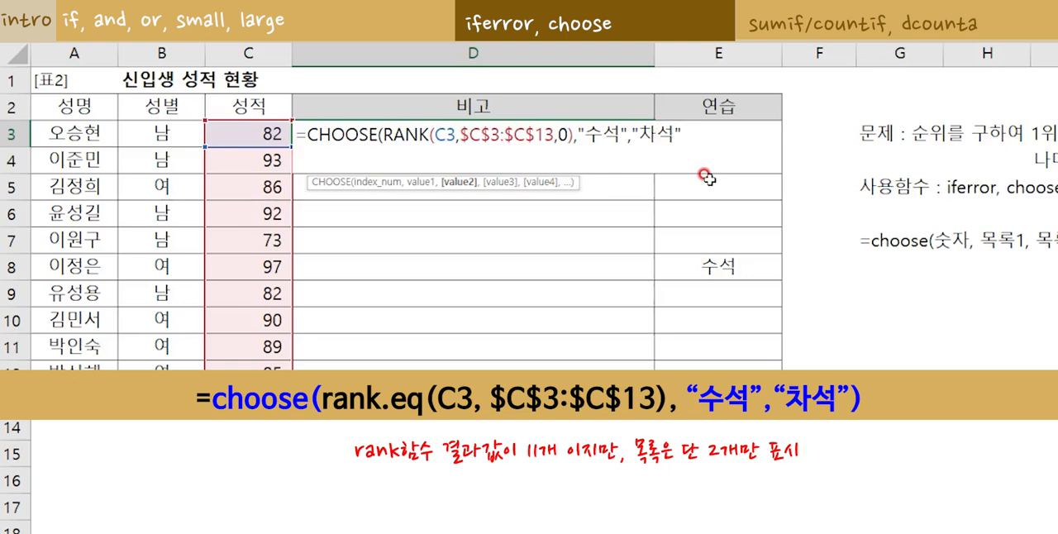
Complete the CHOOSE formula in D3 with only the values "수석" and "차석", and fill it down to D13.
{"action": "type", "text": ")"}
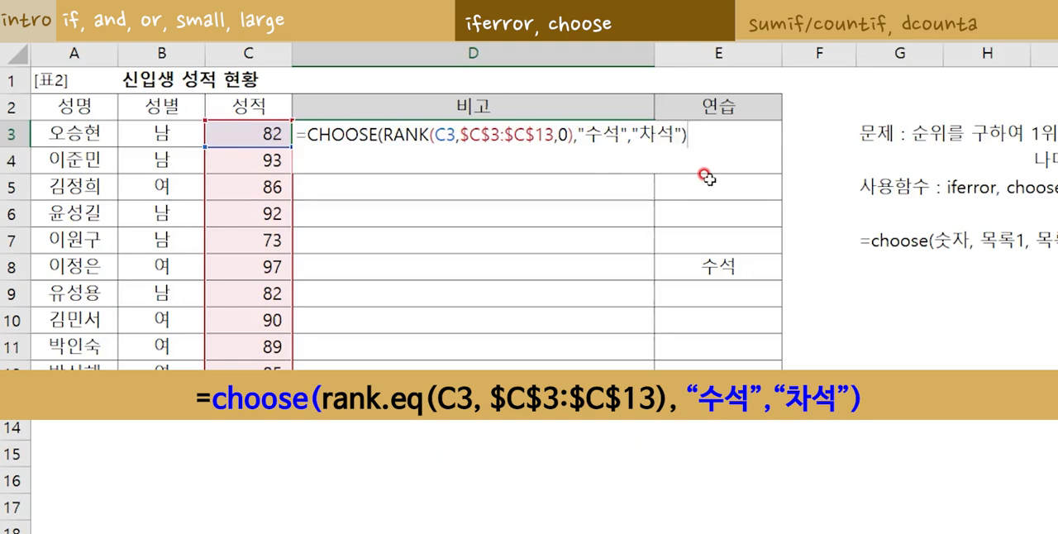
{"action": "key", "text": "Return"}
{"action": "left_click", "coordinate": [610, 137]}
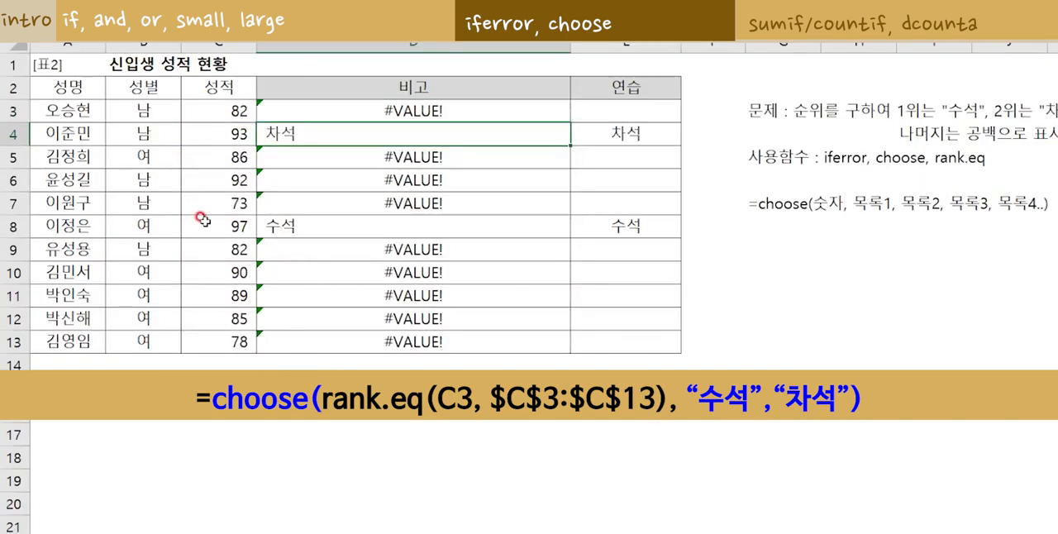
Examine the results in column D for the scores 97 and 93 against the two-value CHOOSE list in D3.
{"action": "left_click_drag", "start_coordinate": [202, 219], "coordinate": [276, 219]}
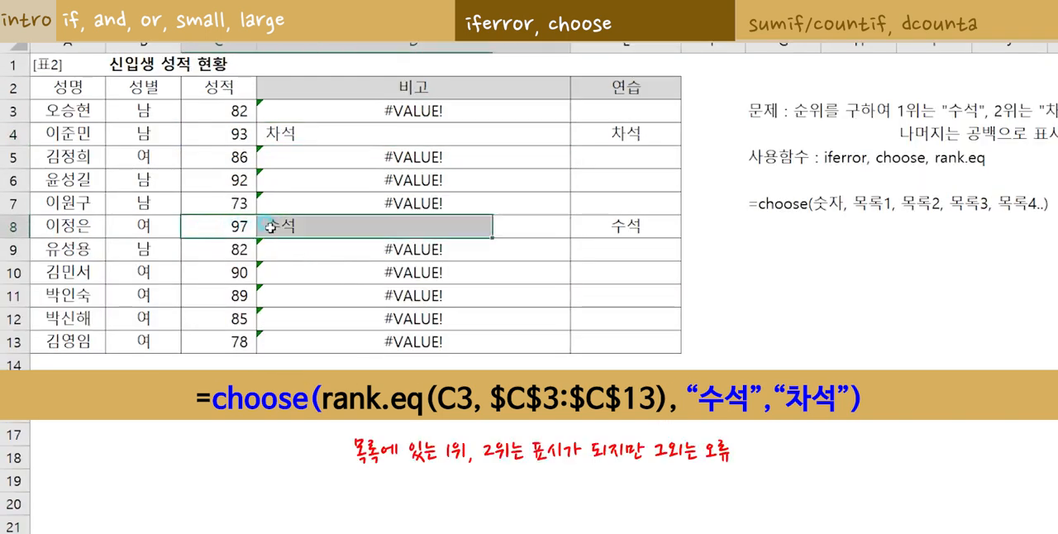
{"action": "left_click", "coordinate": [234, 134]}
{"action": "left_click_drag", "start_coordinate": [234, 133], "coordinate": [285, 135]}
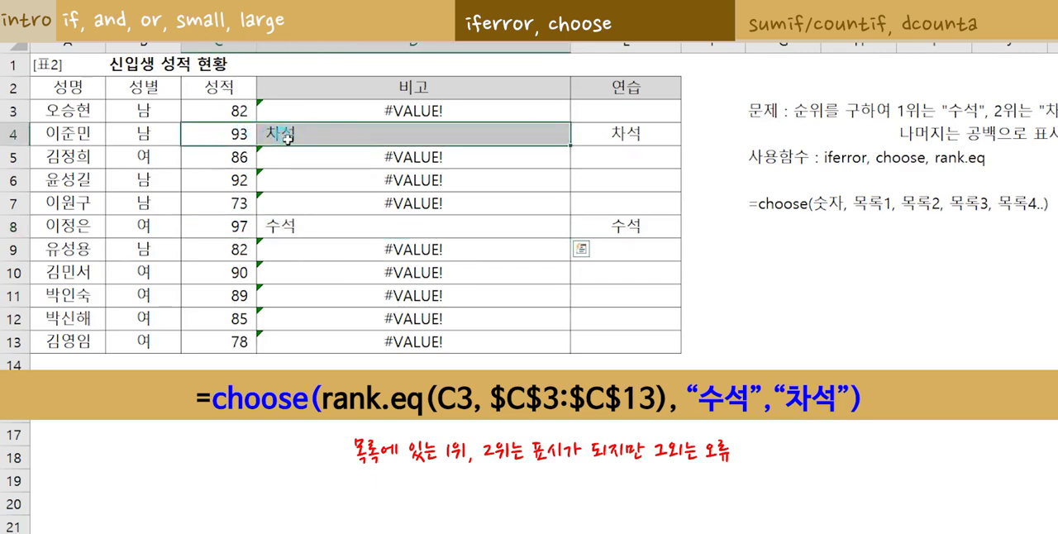
{"action": "double_click", "coordinate": [454, 110]}
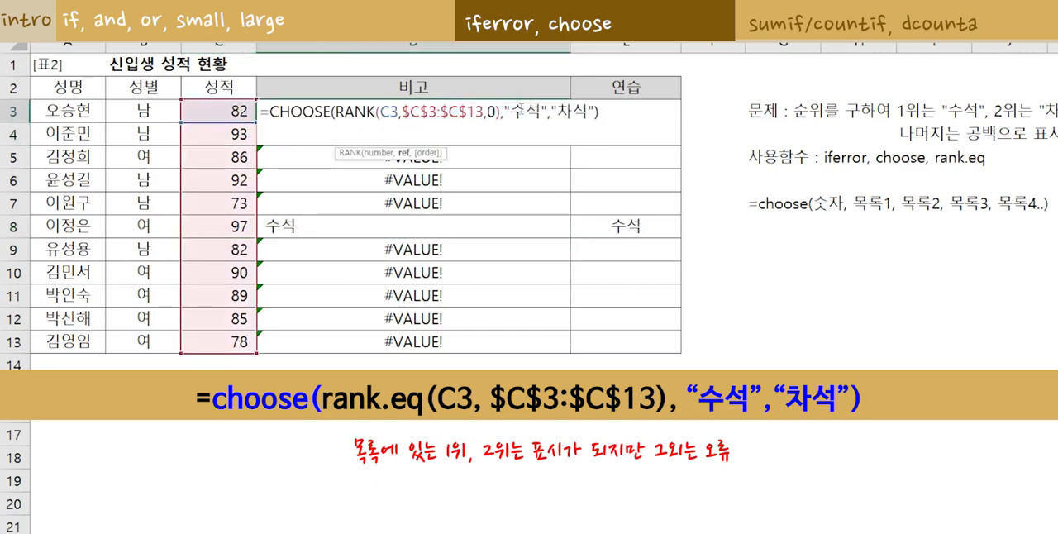
{"action": "left_click", "coordinate": [537, 111]}
{"action": "left_click_drag", "start_coordinate": [556, 111], "coordinate": [591, 111]}
{"action": "left_click", "coordinate": [584, 103]}
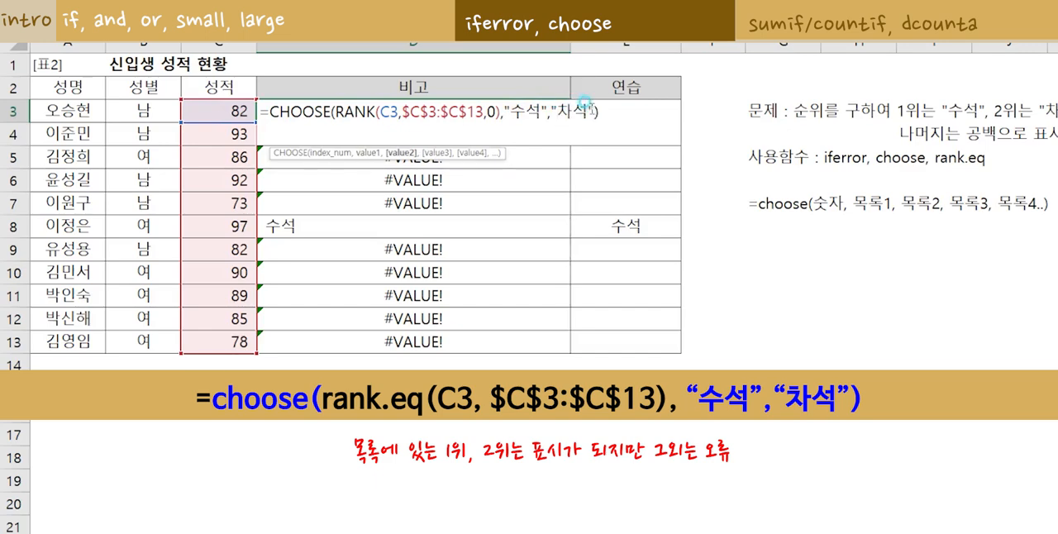
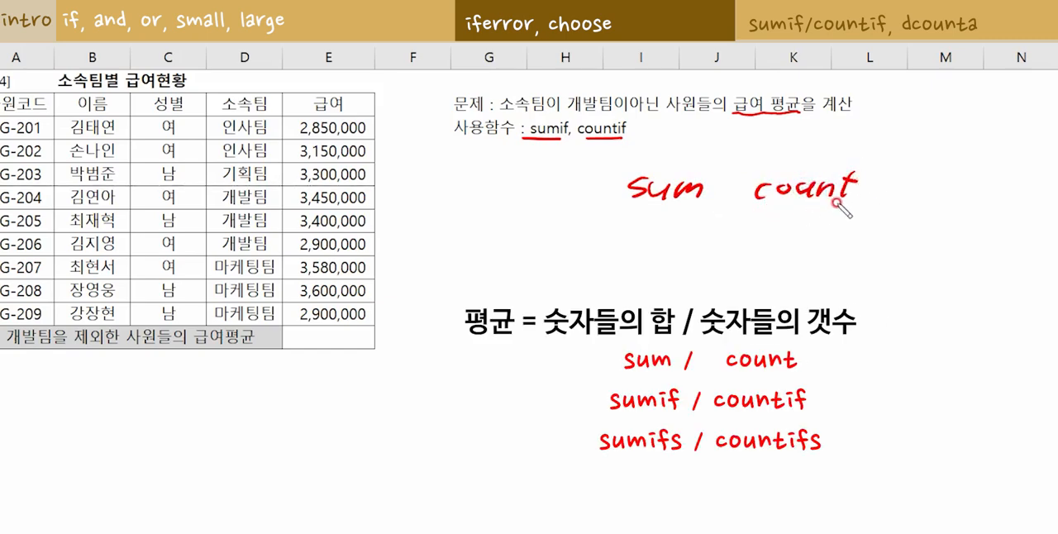
Handwrite "sum / count = averge" with sumif below it as notes, and mark 개발팀이아닌 in the question.
{"action": "scroll", "coordinate": [686, 233], "scroll_direction": "right", "scroll_amount": 1}
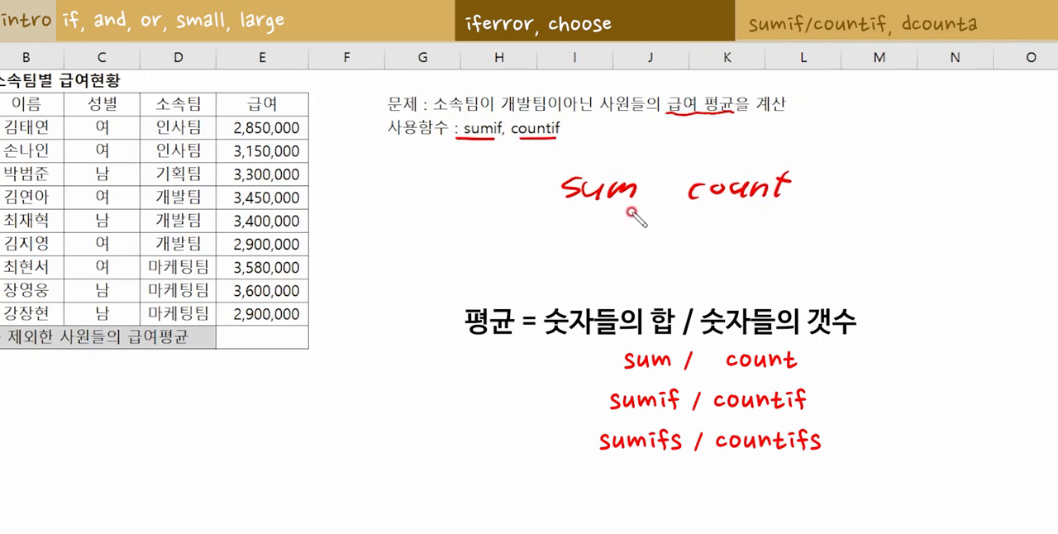
{"action": "mouse_move", "coordinate": [634, 214]}
{"action": "left_mouse_down"}
{"action": "mouse_move", "coordinate": [572, 232]}
{"action": "mouse_move", "coordinate": [608, 157]}
{"action": "mouse_move", "coordinate": [645, 215]}
{"action": "mouse_move", "coordinate": [634, 221]}
{"action": "left_mouse_up"}
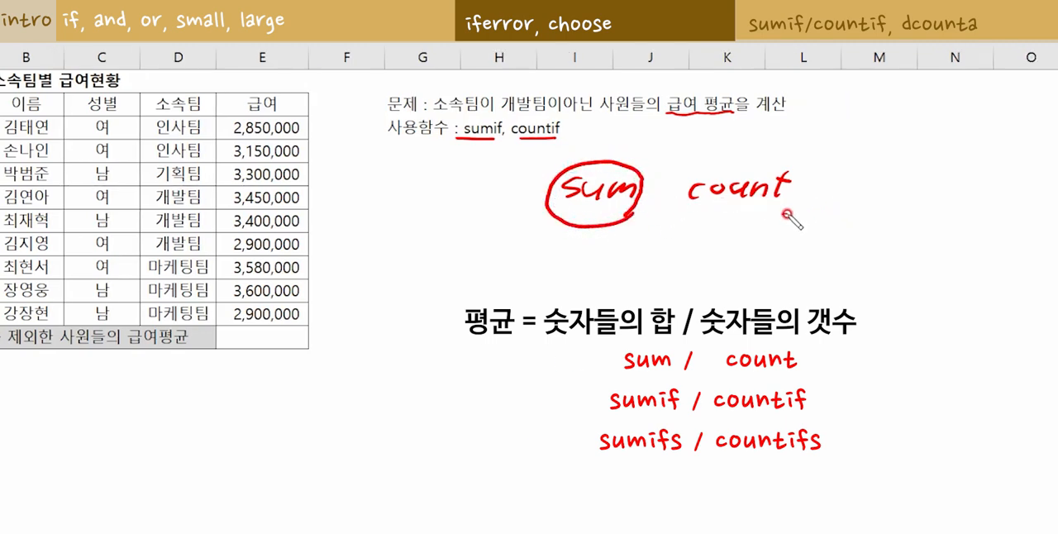
{"action": "mouse_move", "coordinate": [791, 220]}
{"action": "left_mouse_down"}
{"action": "mouse_move", "coordinate": [702, 207]}
{"action": "mouse_move", "coordinate": [802, 182]}
{"action": "mouse_move", "coordinate": [786, 217]}
{"action": "left_mouse_up"}
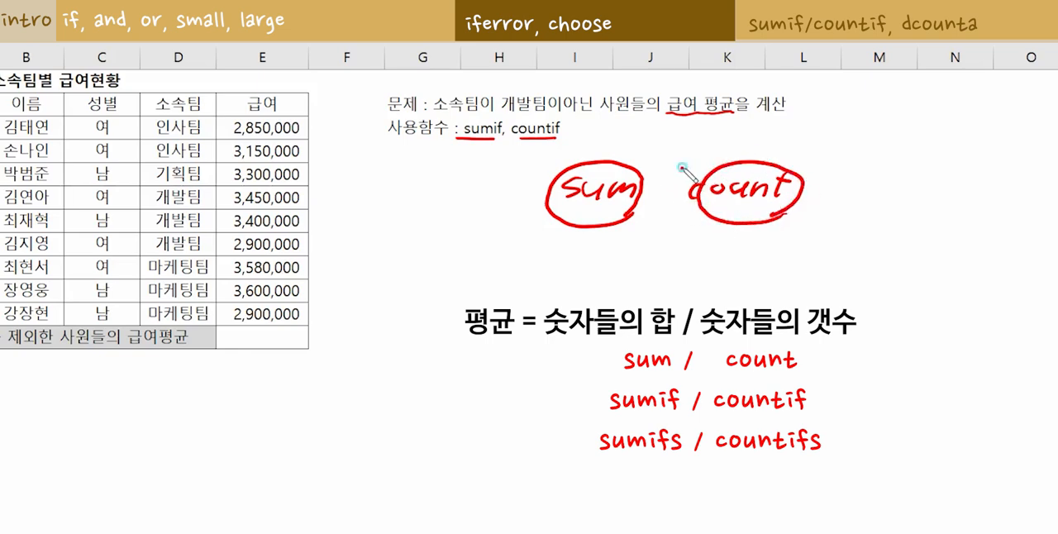
{"action": "left_click_drag", "start_coordinate": [671, 168], "coordinate": [659, 219]}
{"action": "mouse_move", "coordinate": [848, 199]}
{"action": "left_mouse_down"}
{"action": "mouse_move", "coordinate": [941, 194]}
{"action": "mouse_move", "coordinate": [962, 180]}
{"action": "mouse_move", "coordinate": [1001, 196]}
{"action": "left_mouse_up"}
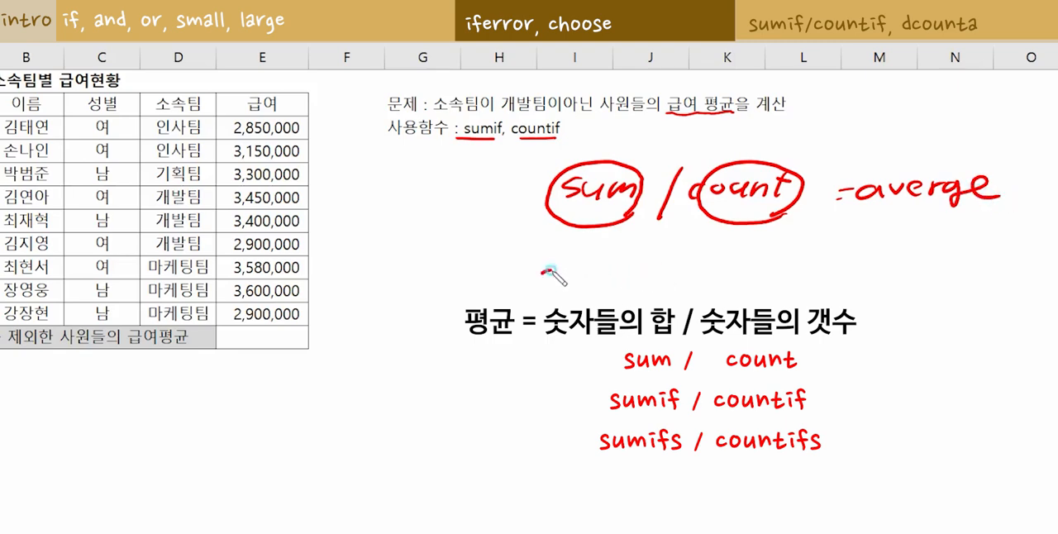
{"action": "mouse_move", "coordinate": [548, 273]}
{"action": "left_mouse_down"}
{"action": "mouse_move", "coordinate": [615, 278]}
{"action": "mouse_move", "coordinate": [632, 262]}
{"action": "mouse_move", "coordinate": [629, 281]}
{"action": "left_mouse_up"}
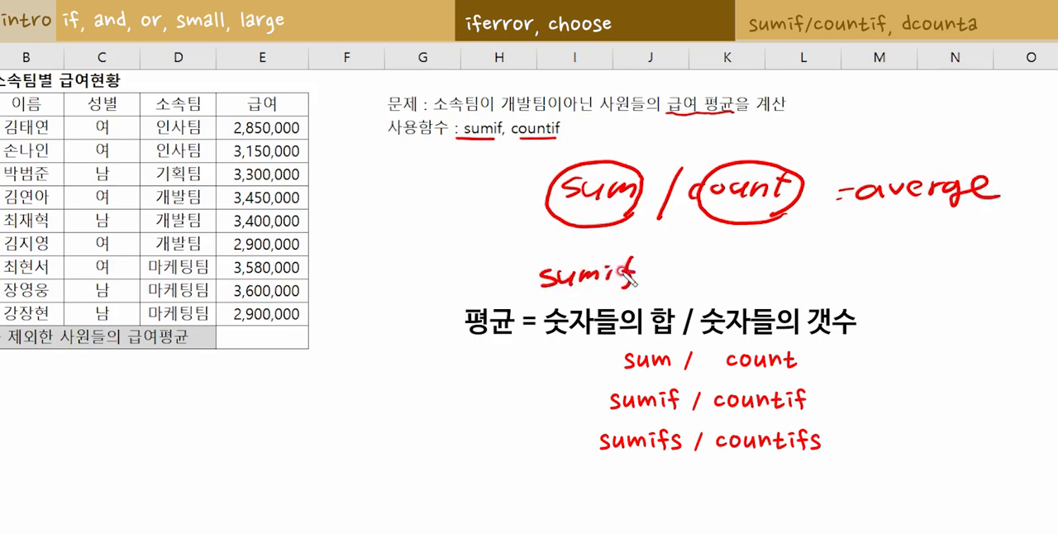
{"action": "mouse_move", "coordinate": [693, 256]}
{"action": "left_mouse_down"}
{"action": "mouse_move", "coordinate": [665, 295]}
{"action": "mouse_move", "coordinate": [789, 271]}
{"action": "mouse_move", "coordinate": [819, 282]}
{"action": "mouse_move", "coordinate": [899, 266]}
{"action": "mouse_move", "coordinate": [939, 277]}
{"action": "mouse_move", "coordinate": [984, 263]}
{"action": "mouse_move", "coordinate": [1005, 272]}
{"action": "mouse_move", "coordinate": [1033, 244]}
{"action": "mouse_move", "coordinate": [1024, 253]}
{"action": "left_mouse_up"}
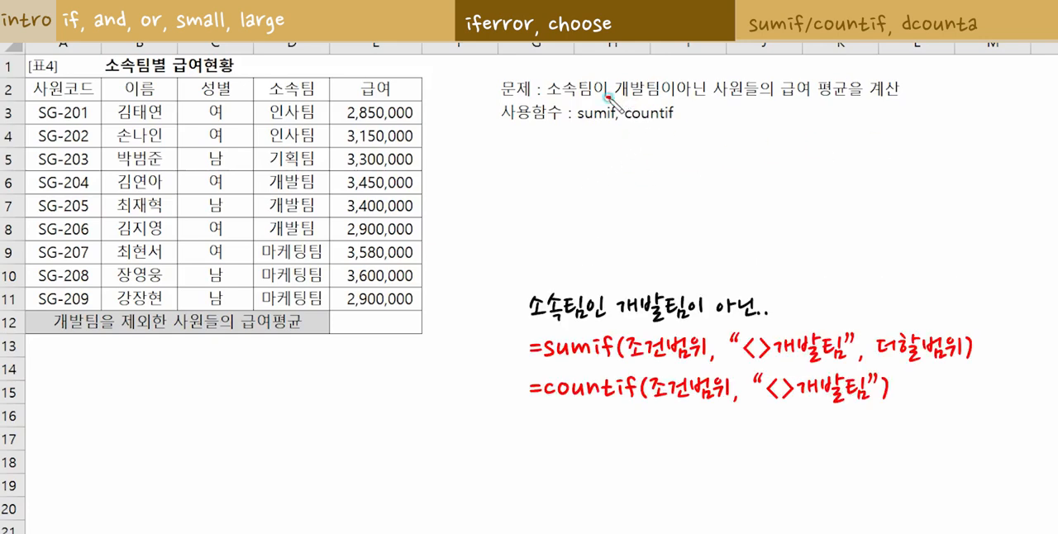
{"action": "mouse_move", "coordinate": [607, 97]}
{"action": "left_mouse_down"}
{"action": "mouse_move", "coordinate": [685, 101]}
{"action": "mouse_move", "coordinate": [709, 79]}
{"action": "mouse_move", "coordinate": [718, 111]}
{"action": "left_mouse_up"}
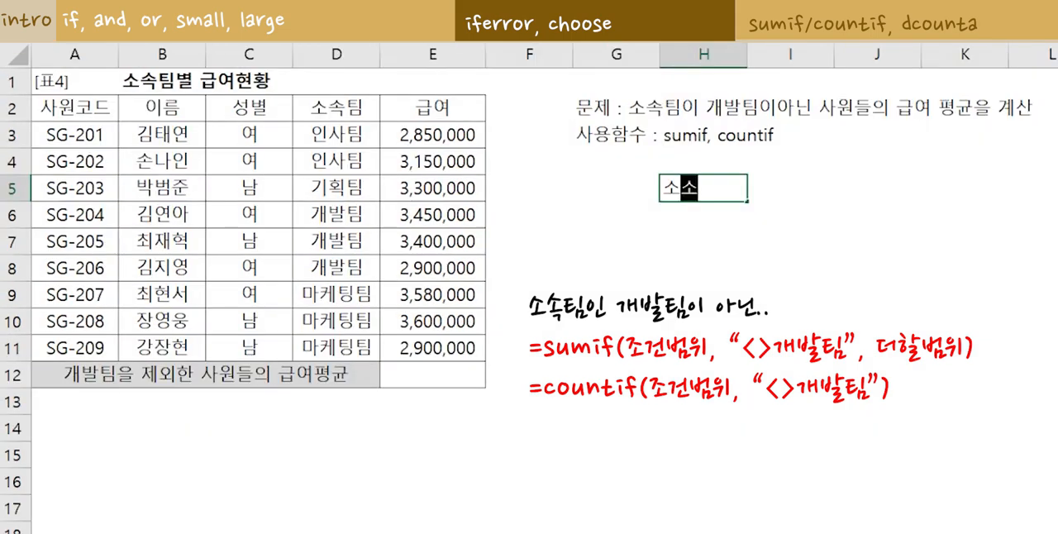
Enter the label "소속팀이 개발팀 급여평균" in cell H5.
{"action": "type", "text": "팀이 개"}
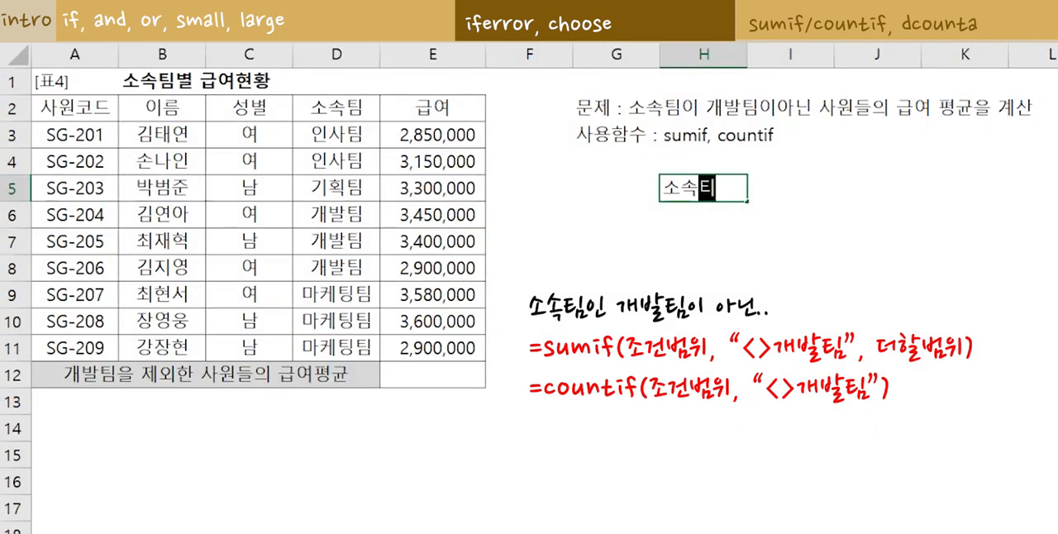
{"action": "type", "text": "발"}
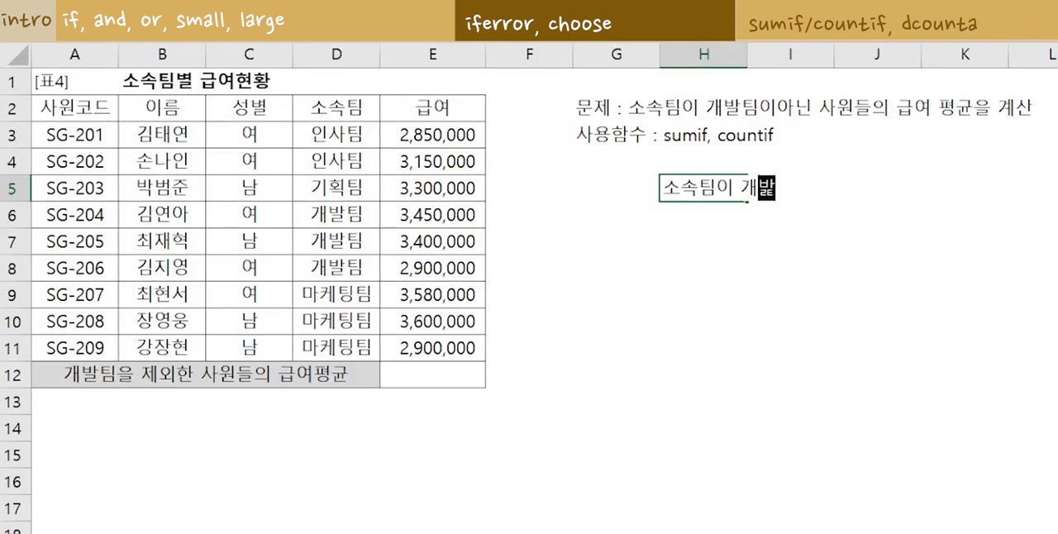
{"action": "type", "text": "팀 급여"}
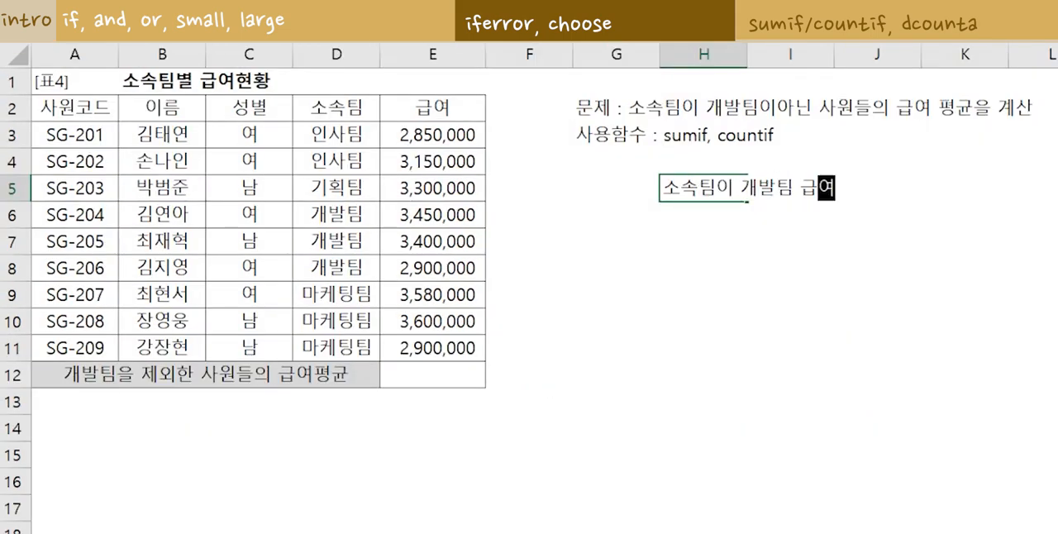
{"action": "type", "text": "평균"}
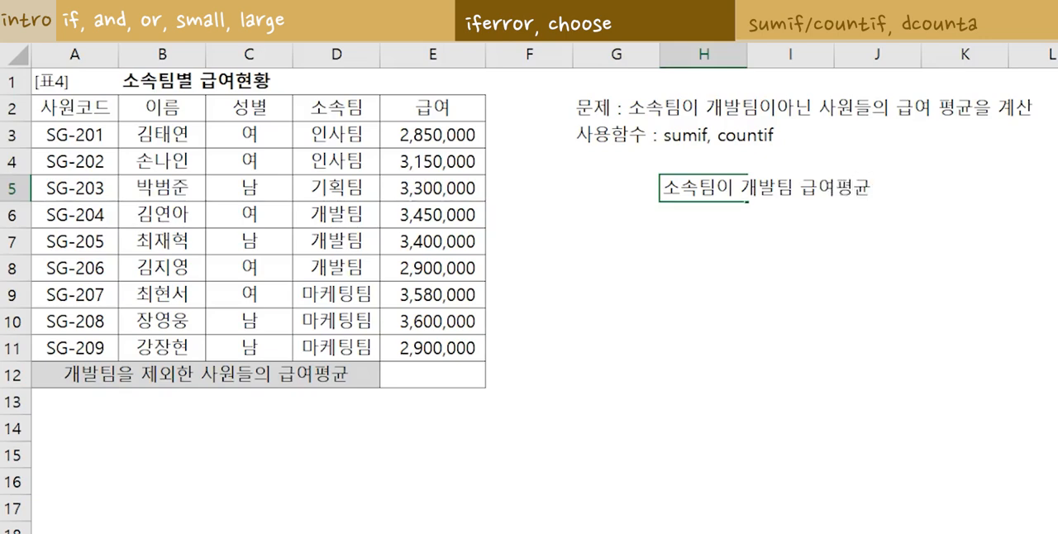
{"action": "key", "text": "Return"}
Calculate the 개발팀 salary average in H6 with =averageif(D3:D11,"개발팀", E3:E11).
{"action": "type", "text": "=aver"}
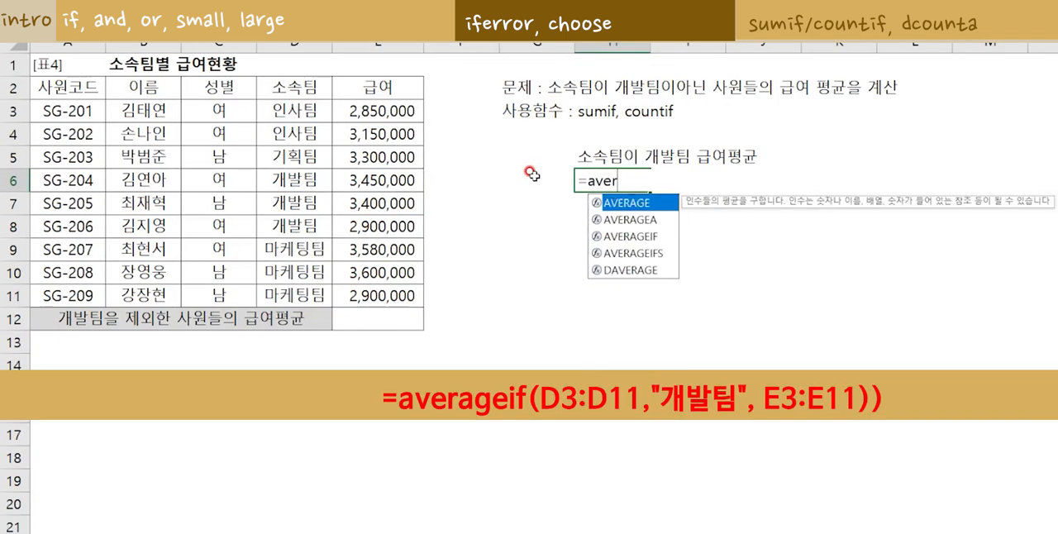
{"action": "type", "text": "ageif("}
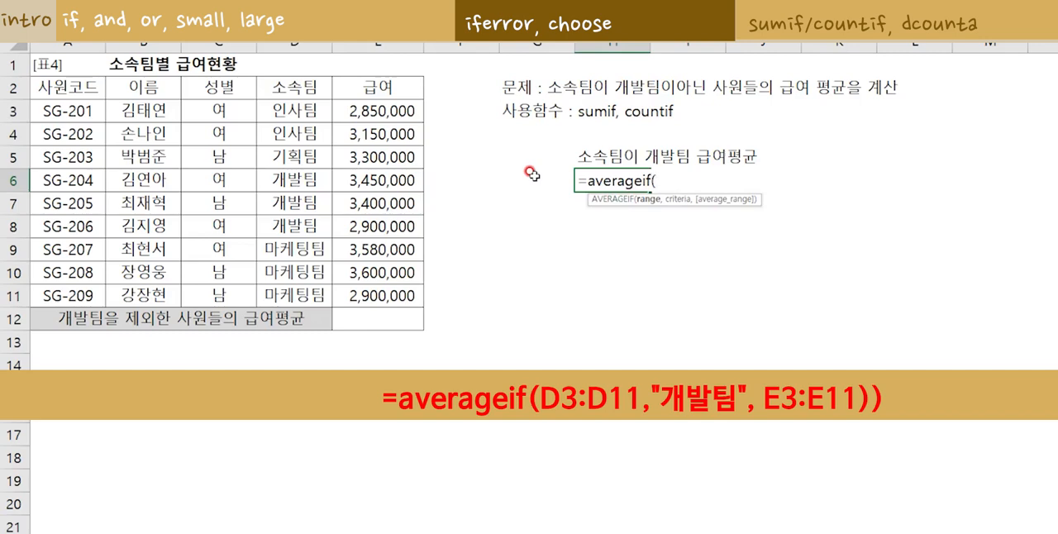
{"action": "left_click_drag", "start_coordinate": [306, 110], "coordinate": [331, 293]}
{"action": "type", "text": ","}
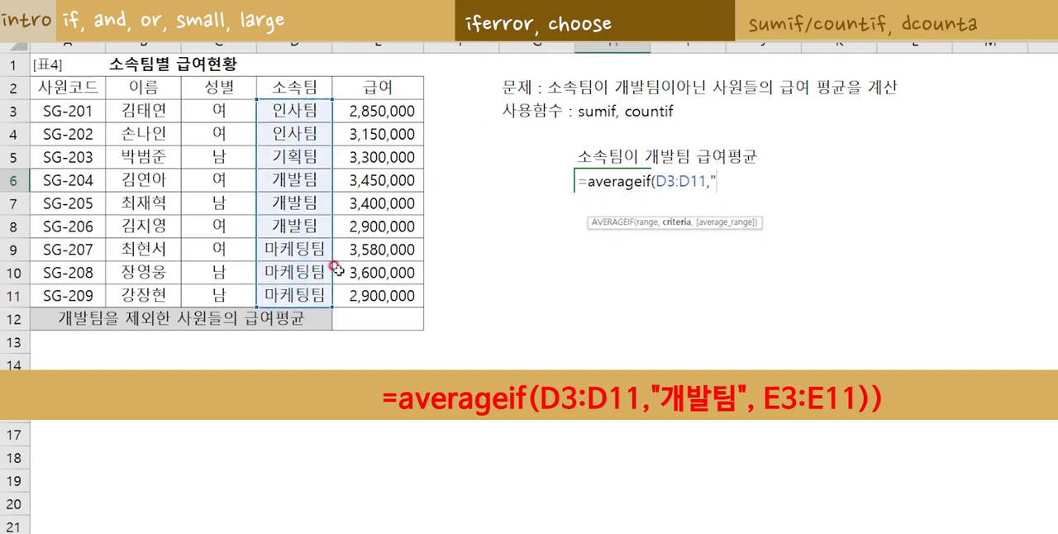
{"action": "type", "text": "\"개발팀\","}
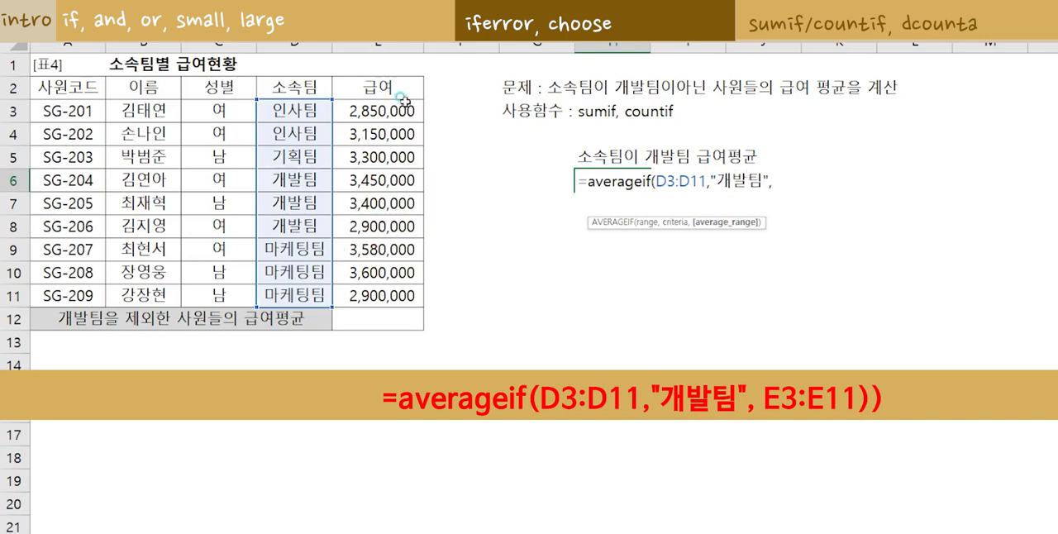
{"action": "left_click_drag", "start_coordinate": [403, 99], "coordinate": [406, 294]}
{"action": "type", "text": ")"}
{"action": "key", "text": "Return"}
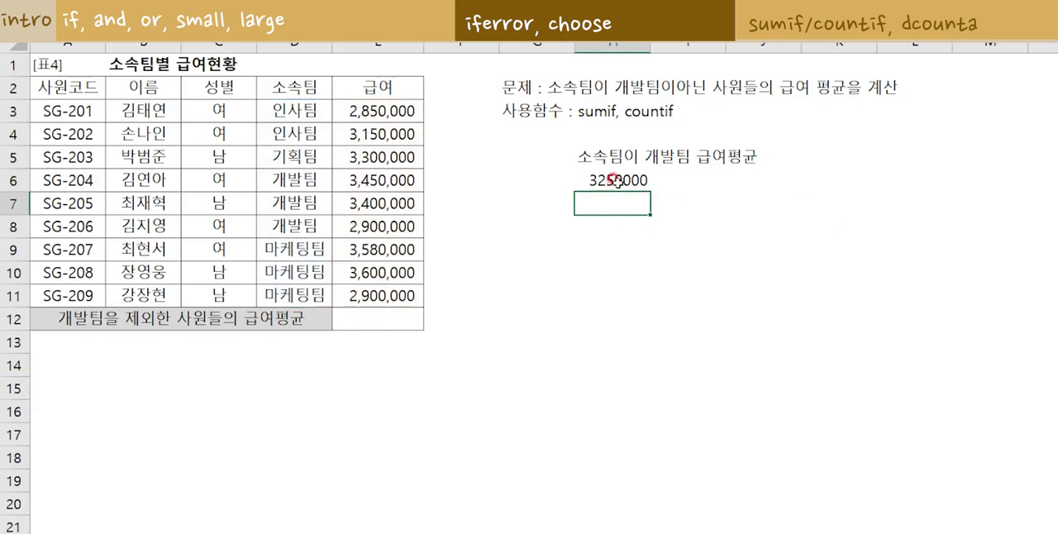
Review the AVERAGEIF function and its arguments in H6 without changing the formula.
{"action": "double_click", "coordinate": [616, 181]}
{"action": "left_click_drag", "start_coordinate": [583, 177], "coordinate": [664, 184]}
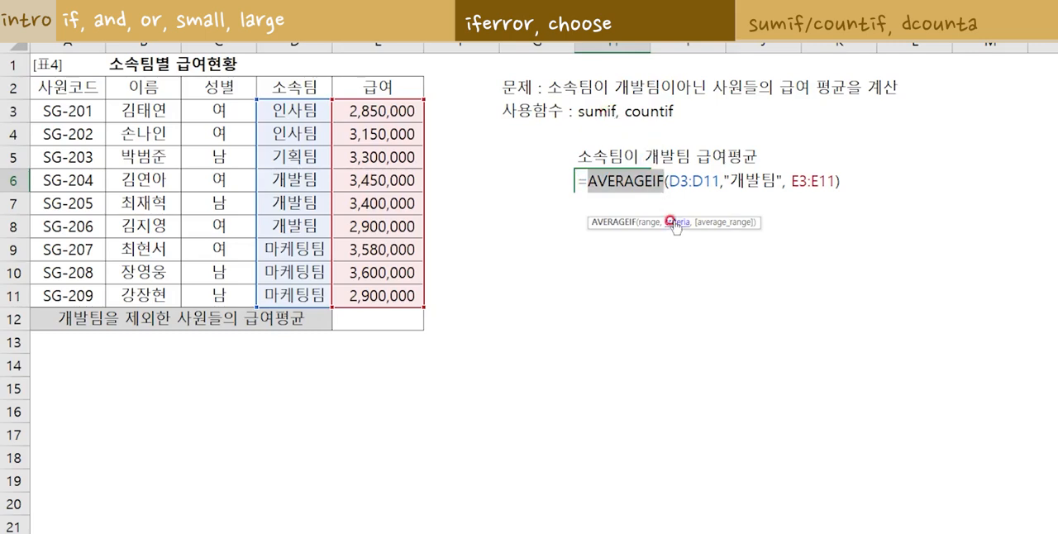
{"action": "key", "text": "Return"}
{"action": "key", "text": "Return"}
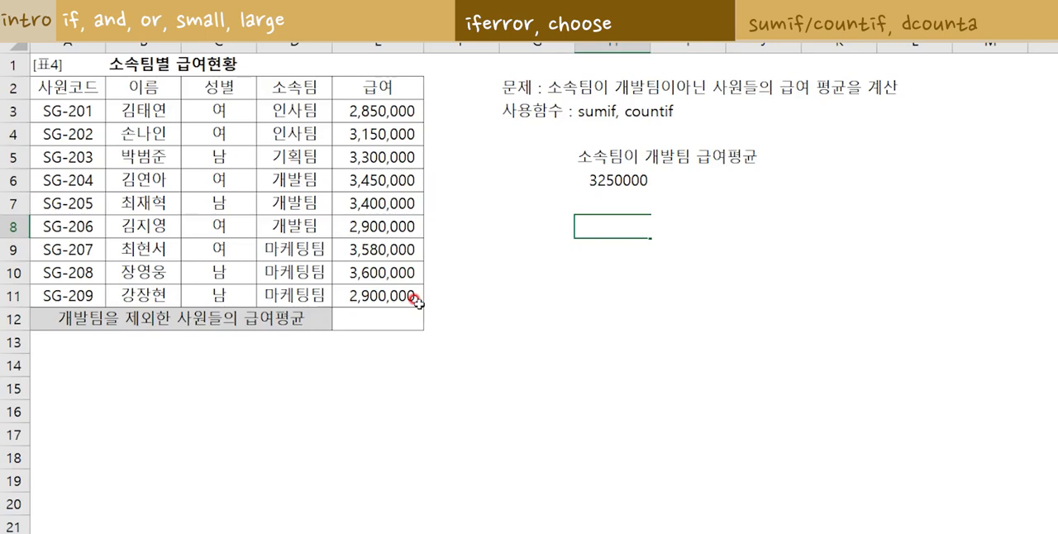
Write the 개발팀 salary sum formula =sumif(D3:D11,"개발팀",E3:E11) in H8.
{"action": "type", "text": "="}
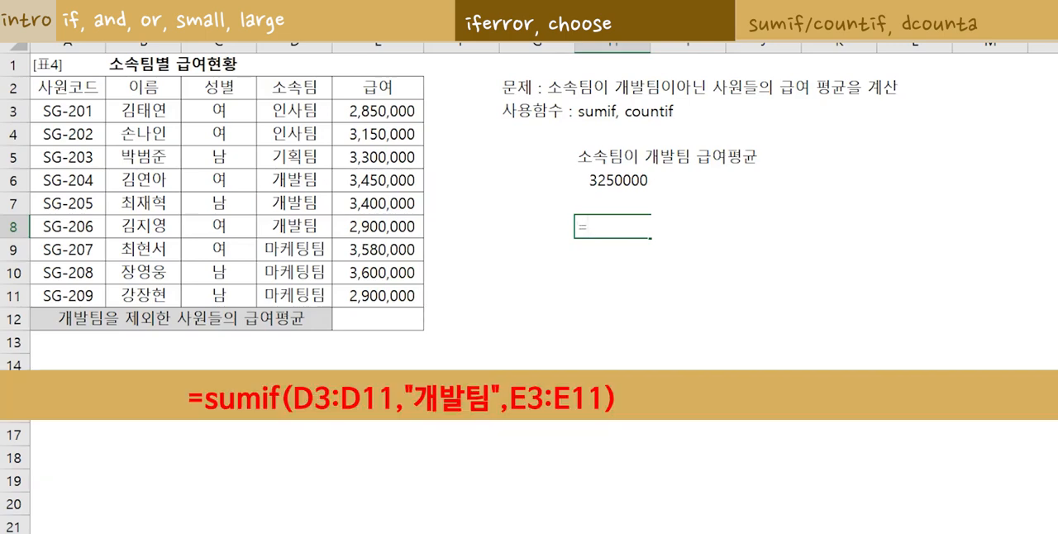
{"action": "type", "text": "sumif("}
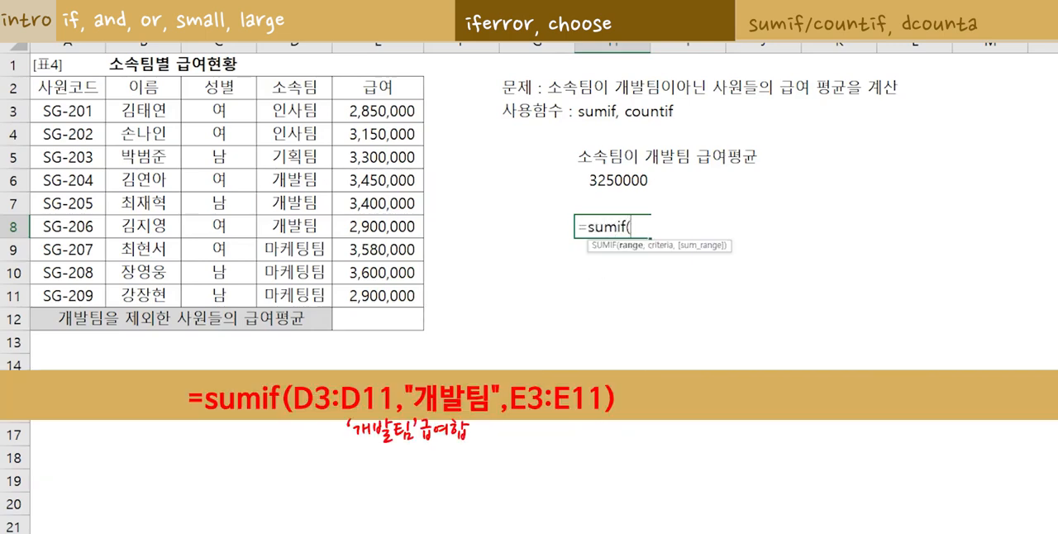
{"action": "left_click_drag", "start_coordinate": [310, 110], "coordinate": [310, 295]}
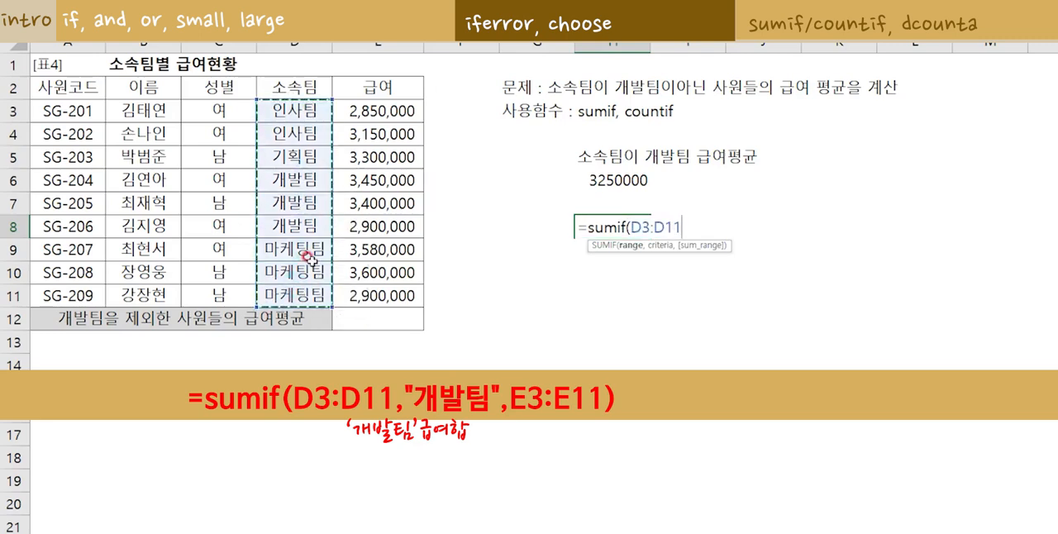
{"action": "type", "text": ",\"개발팀"}
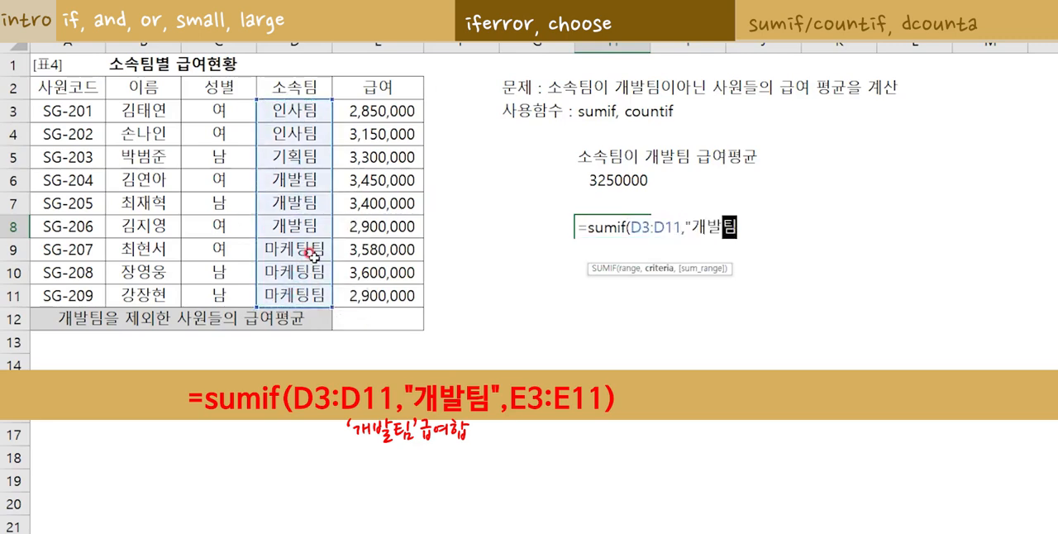
{"action": "type", "text": "\","}
{"action": "left_click_drag", "start_coordinate": [389, 110], "coordinate": [391, 286]}
{"action": "type", "text": ")"}
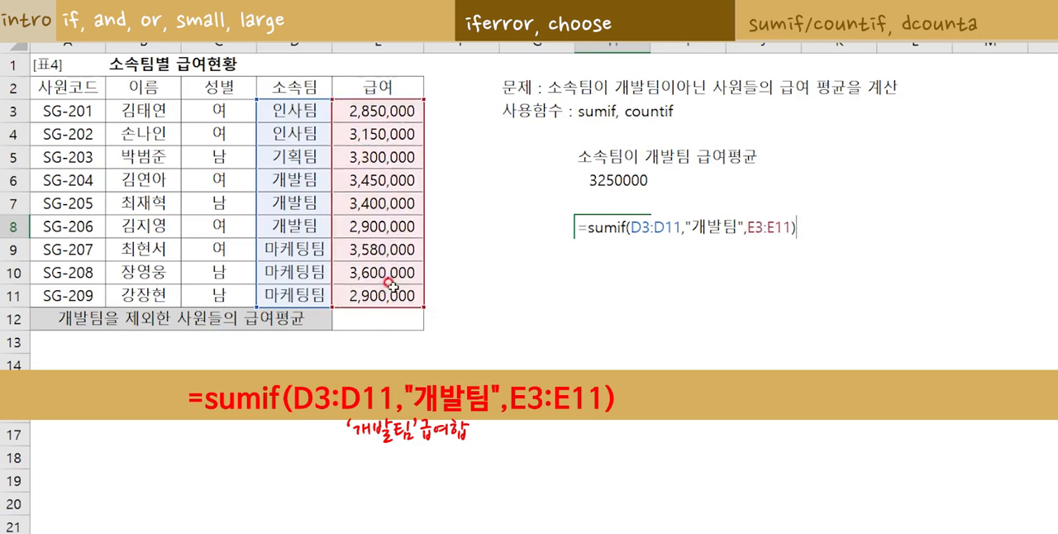
Underline the SUMIF formula in H8, mark the three 개발팀 rows, and handwrite "/countif" beside the formula.
{"action": "left_click_drag", "start_coordinate": [589, 234], "coordinate": [780, 234]}
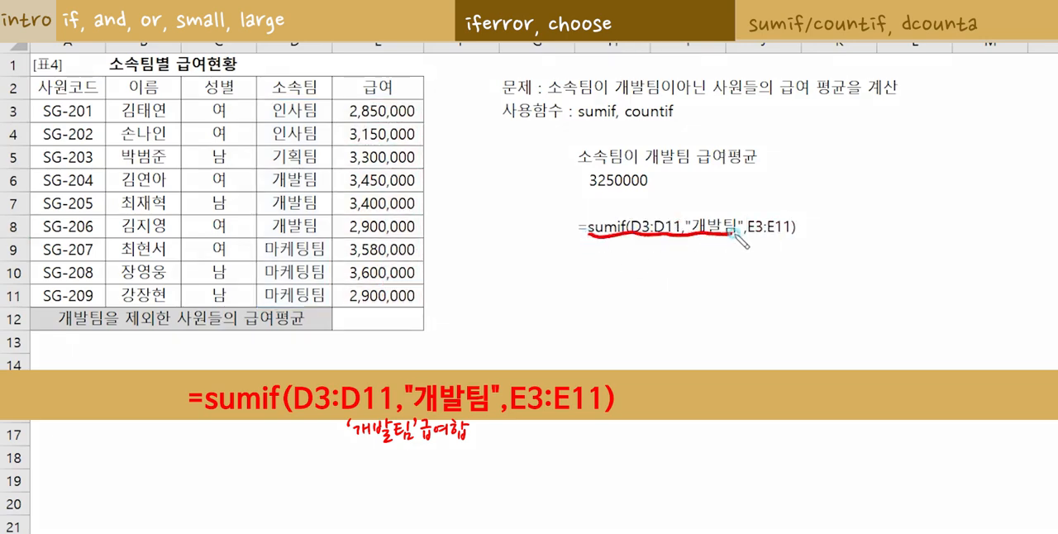
{"action": "left_click_drag", "start_coordinate": [319, 180], "coordinate": [325, 203]}
{"action": "left_click_drag", "start_coordinate": [322, 227], "coordinate": [327, 229]}
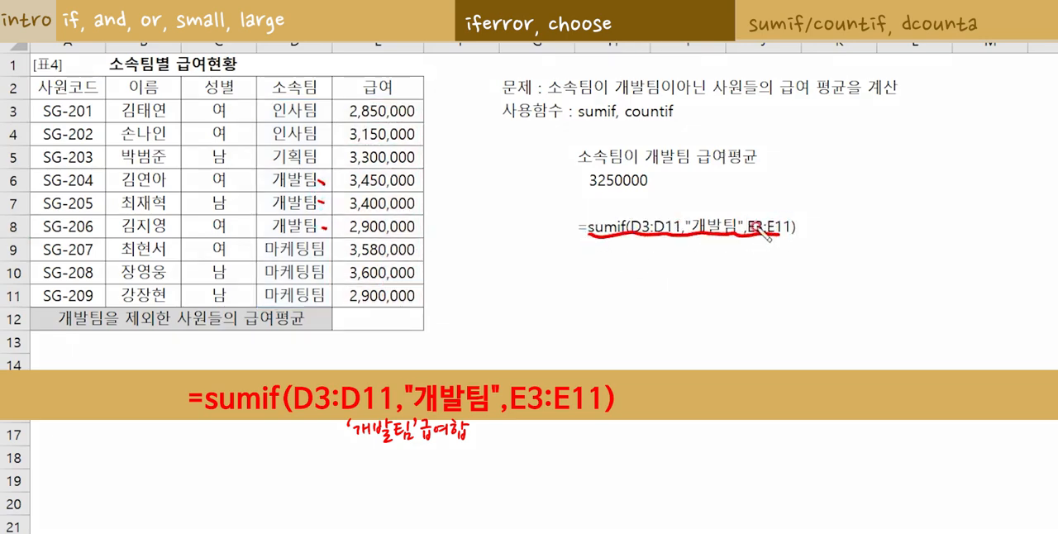
{"action": "mouse_move", "coordinate": [831, 210]}
{"action": "left_mouse_down"}
{"action": "mouse_move", "coordinate": [805, 241]}
{"action": "mouse_move", "coordinate": [991, 213]}
{"action": "left_mouse_up"}
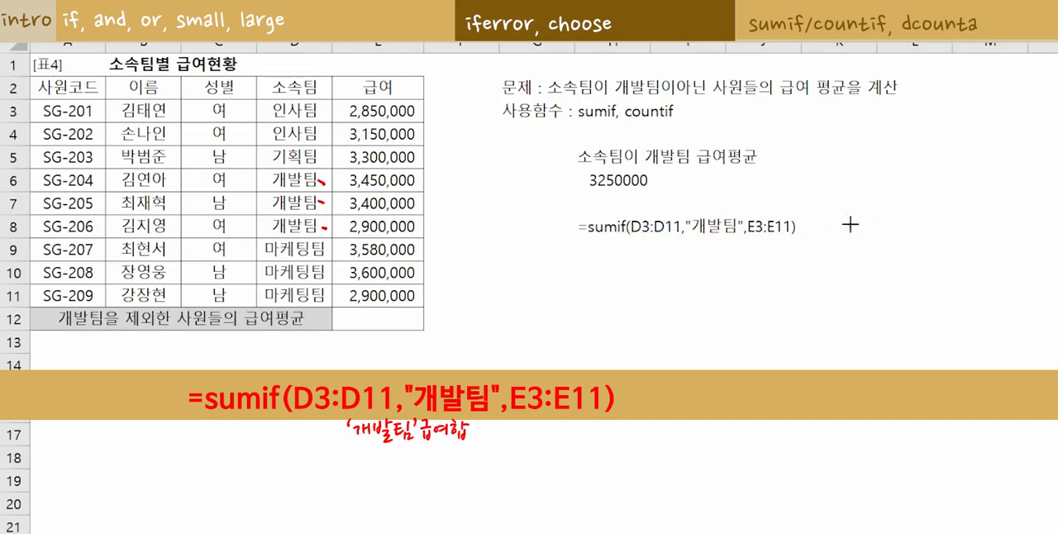
Extend the H8 formula by dividing the sum by countif(D3:D11,"개발팀").
{"action": "key", "text": "F2"}
{"action": "type", "text": "/co"}
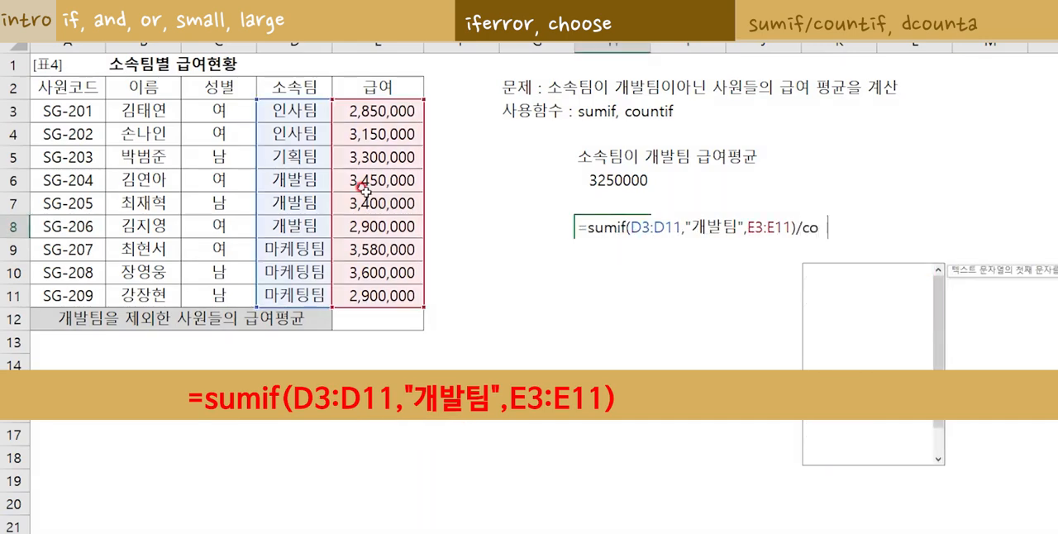
{"action": "type", "text": "untif("}
{"action": "left_click_drag", "start_coordinate": [291, 110], "coordinate": [272, 289]}
{"action": "type", "text": ",\"개발팀\""}
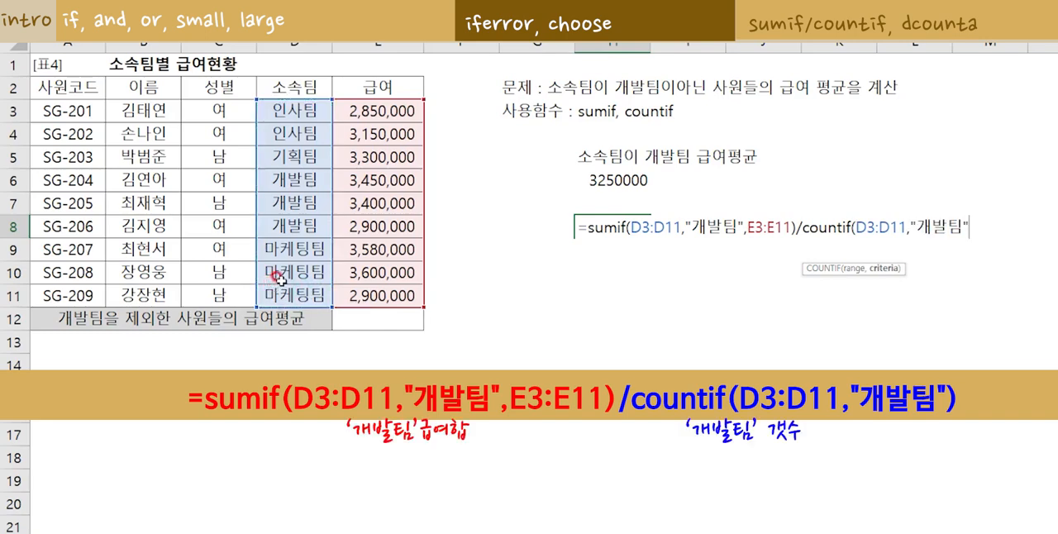
{"action": "key", "text": "Return"}
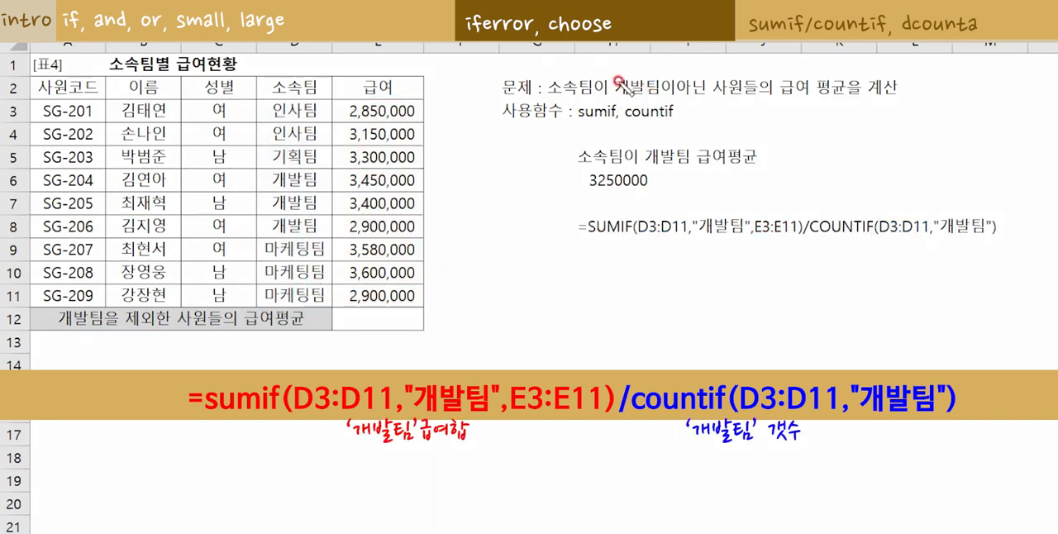
Highlight 개발팀이아닌 in the question and both "개발팀" criteria in the H8 formula.
{"action": "left_click_drag", "start_coordinate": [616, 83], "coordinate": [709, 87]}
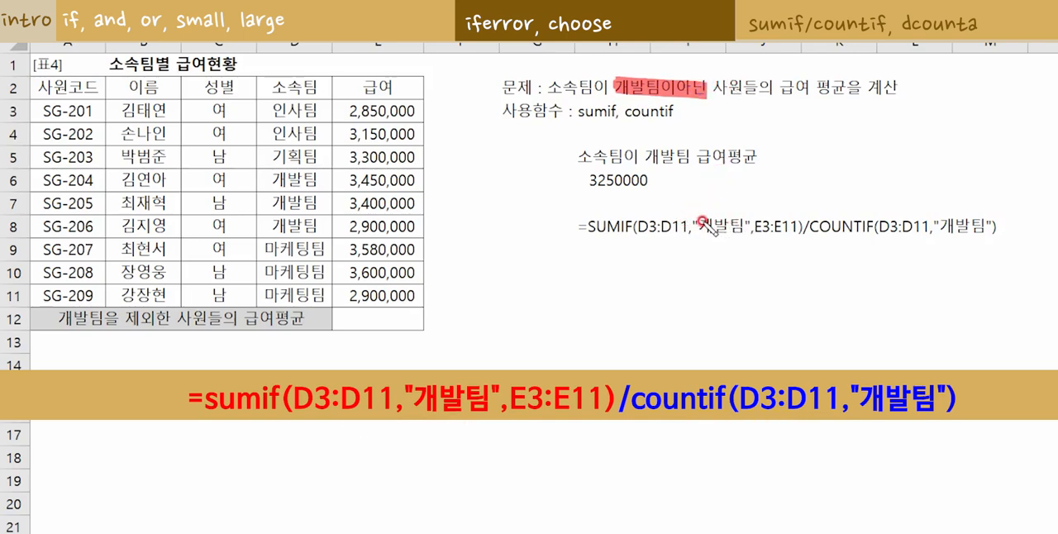
{"action": "left_click_drag", "start_coordinate": [694, 227], "coordinate": [739, 231]}
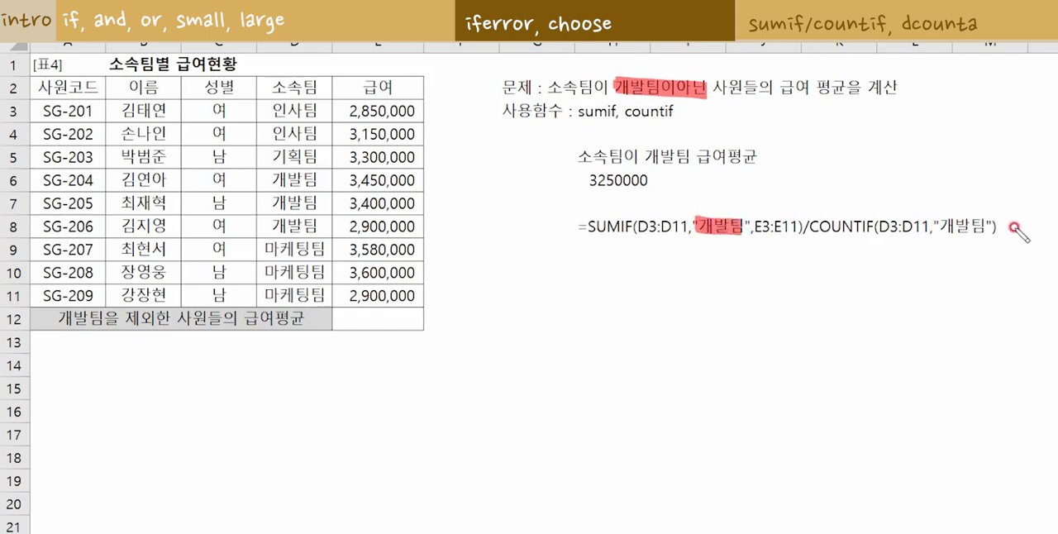
{"action": "left_click_drag", "start_coordinate": [941, 228], "coordinate": [984, 230]}
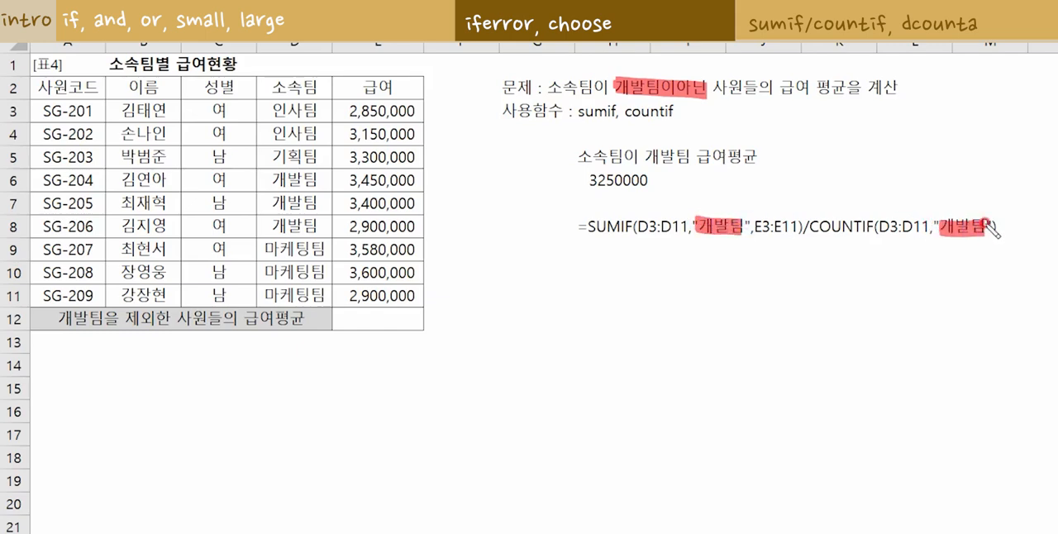
Start the E12 formula with =sumif(D3:D11,"<>개발팀",E3:E11) to sum the salaries of employees outside 개발팀.
{"action": "left_click", "coordinate": [378, 318]}
{"action": "type", "text": "="}
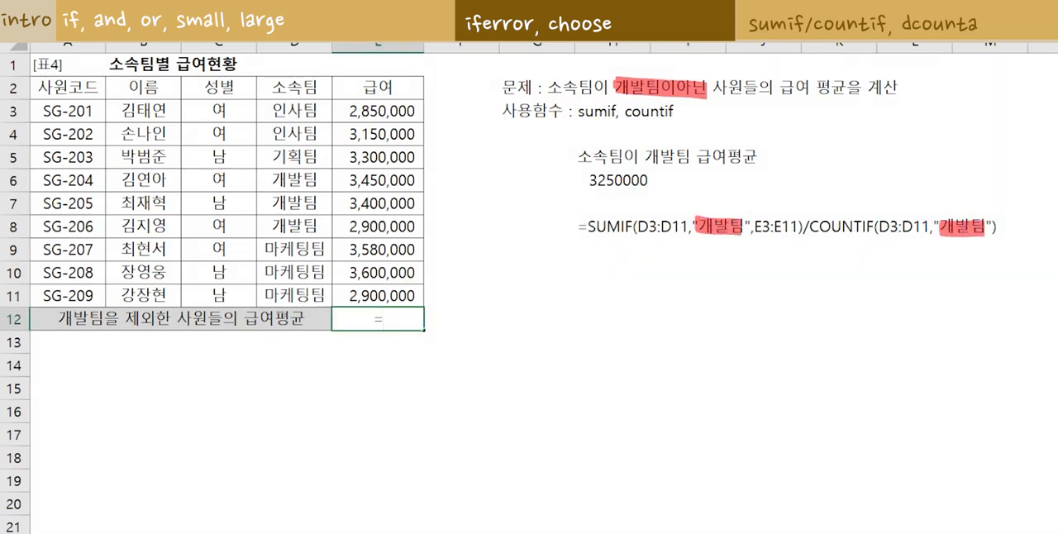
{"action": "type", "text": "sumif("}
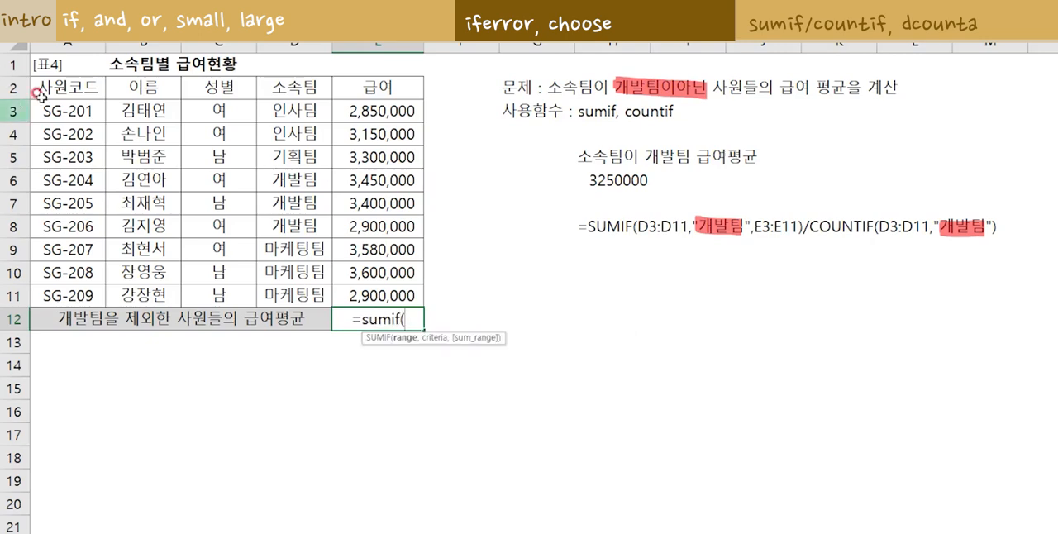
{"action": "left_click_drag", "start_coordinate": [294, 110], "coordinate": [299, 285]}
{"action": "type", "text": ","}
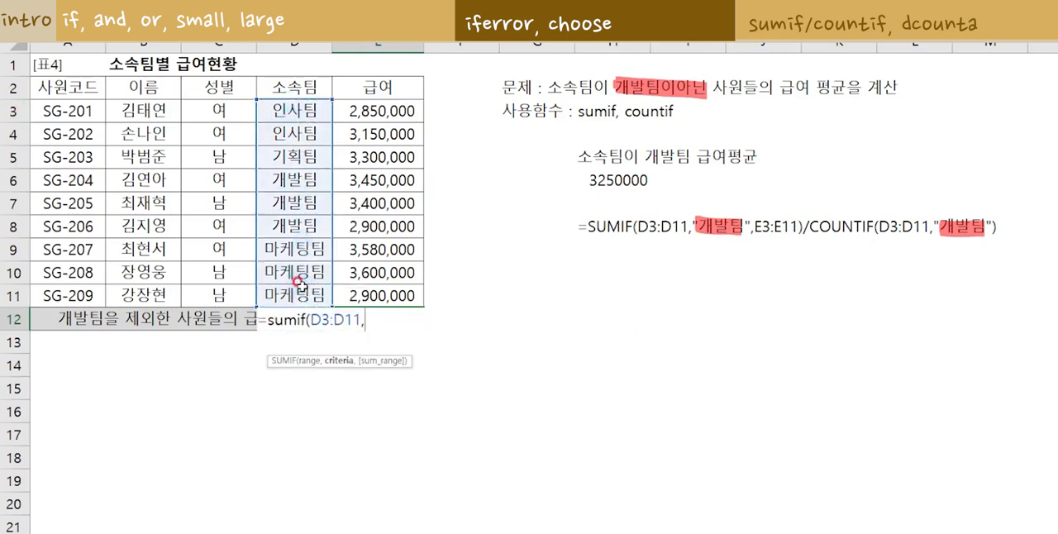
{"action": "type", "text": "\"<>개발"}
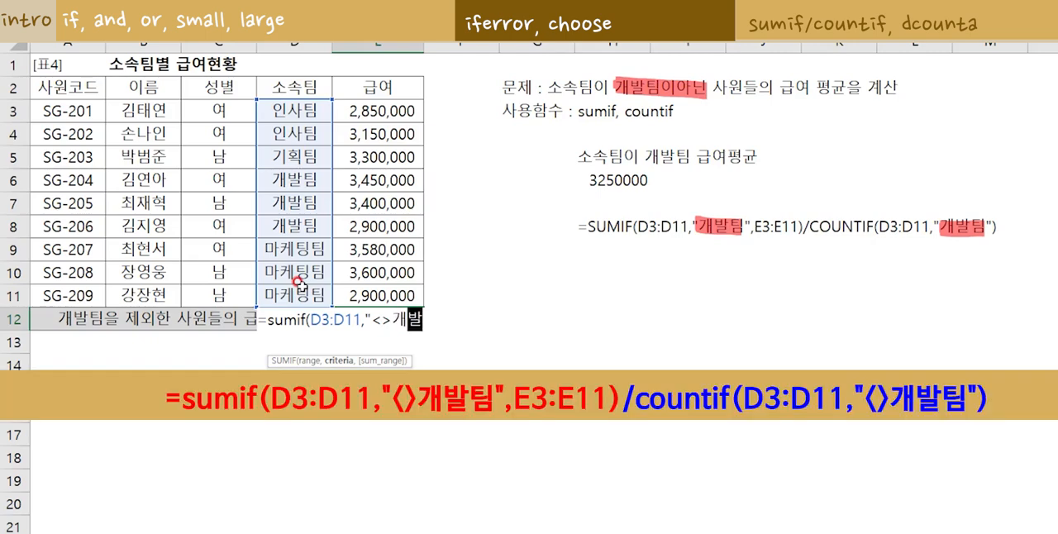
{"action": "type", "text": "팀\","}
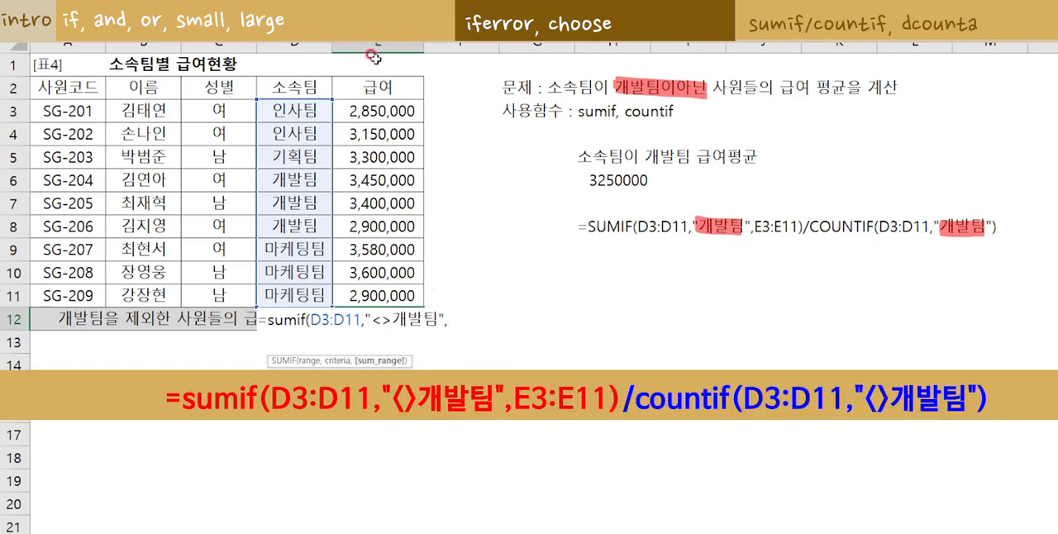
{"action": "mouse_move", "coordinate": [389, 110]}
{"action": "left_mouse_down"}
{"action": "mouse_move", "coordinate": [405, 137]}
{"action": "mouse_move", "coordinate": [397, 295]}
{"action": "left_mouse_up"}
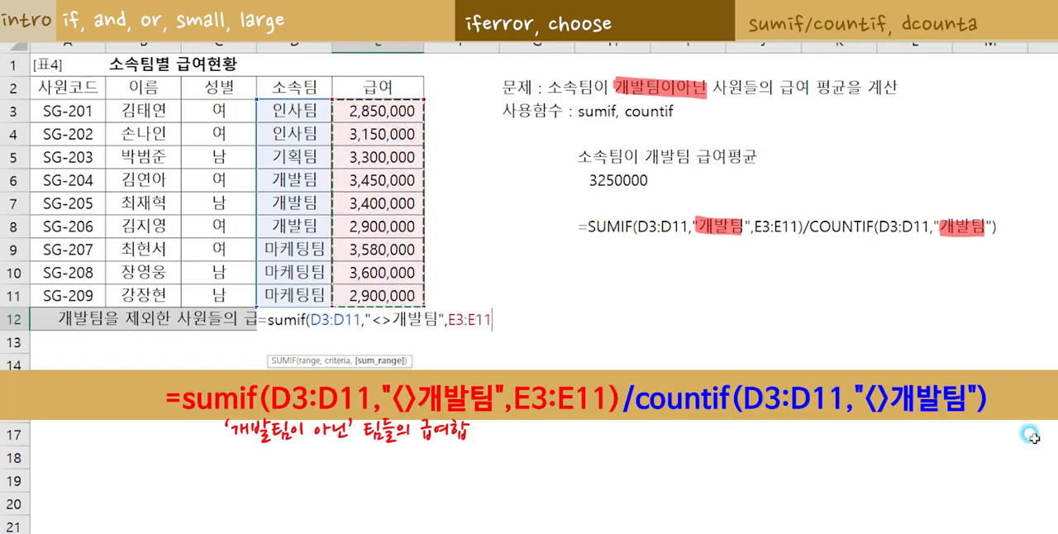
Complete the E12 average formula by dividing the sum by countif(D3:D11,"<>개발팀").
{"action": "type", "text": ")/cou"}
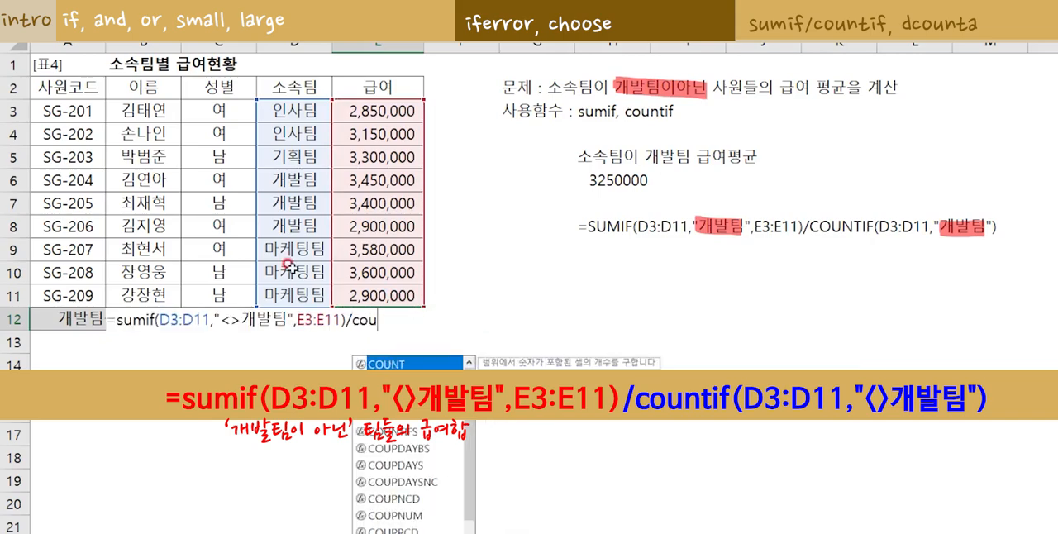
{"action": "type", "text": "ntif("}
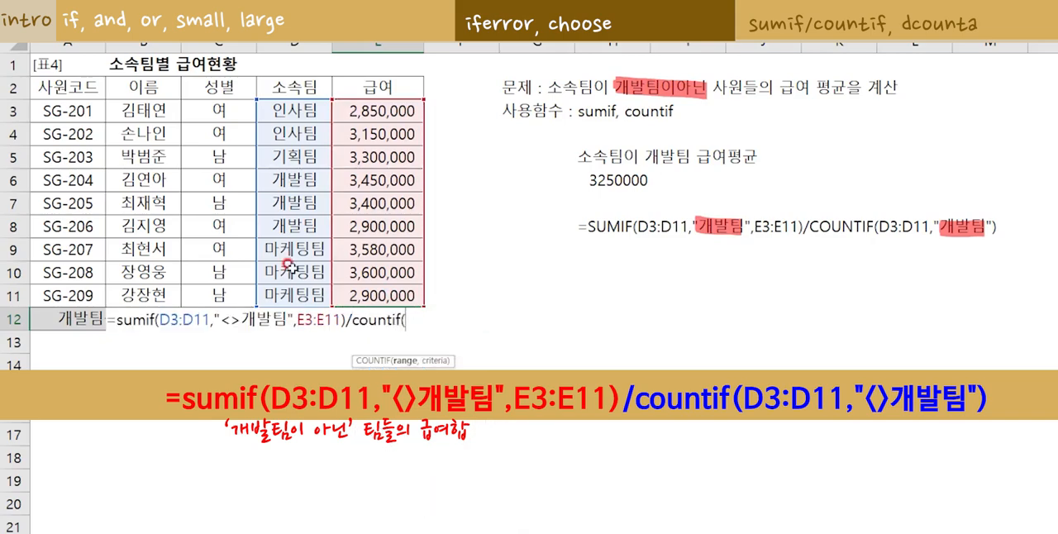
{"action": "left_click_drag", "start_coordinate": [291, 111], "coordinate": [306, 294]}
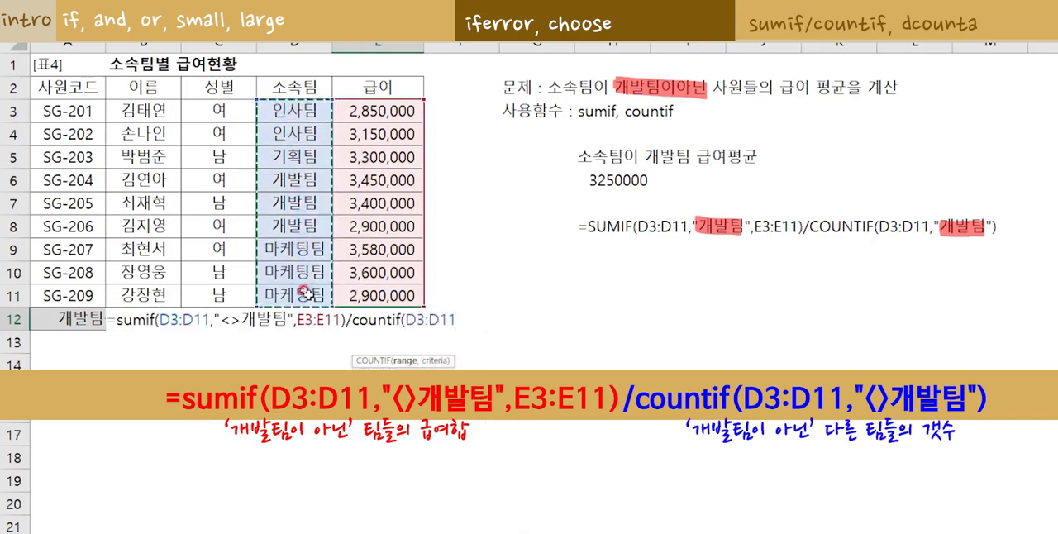
{"action": "type", "text": ",\""}
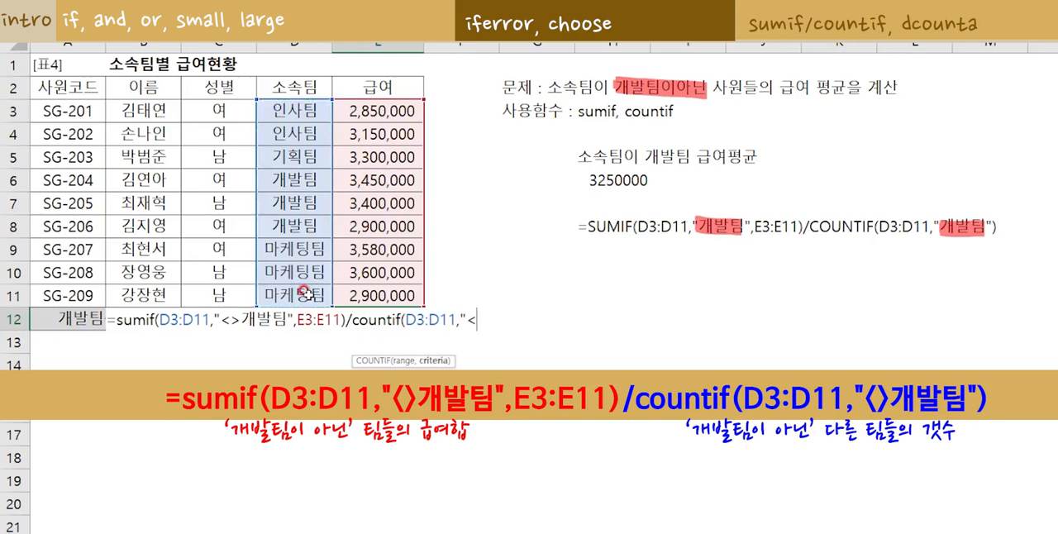
{"action": "type", "text": "<>개발팀\")"}
{"action": "left_click_drag", "start_coordinate": [114, 320], "coordinate": [544, 329]}
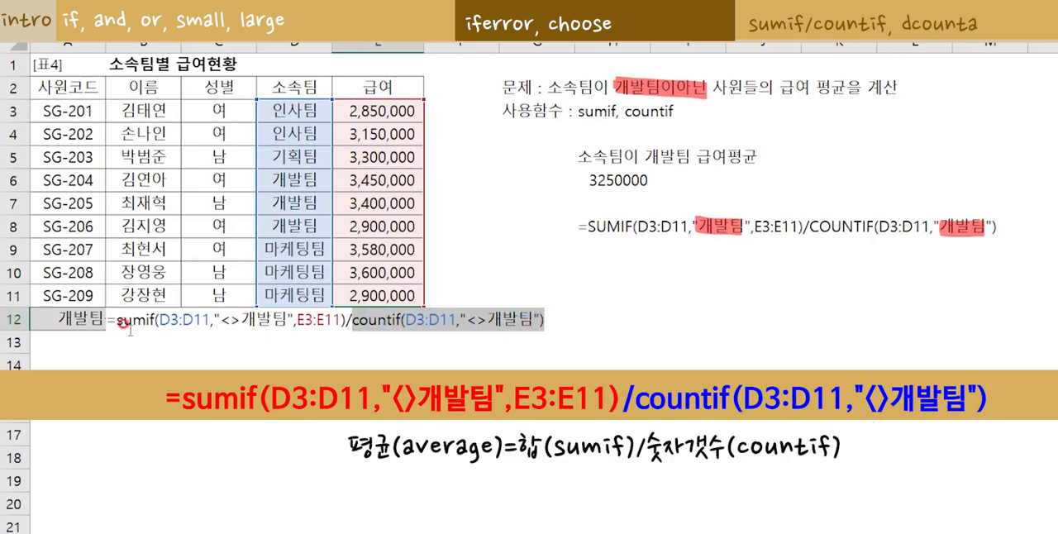
{"action": "left_click_drag", "start_coordinate": [122, 324], "coordinate": [541, 322]}
{"action": "left_click", "coordinate": [546, 319]}
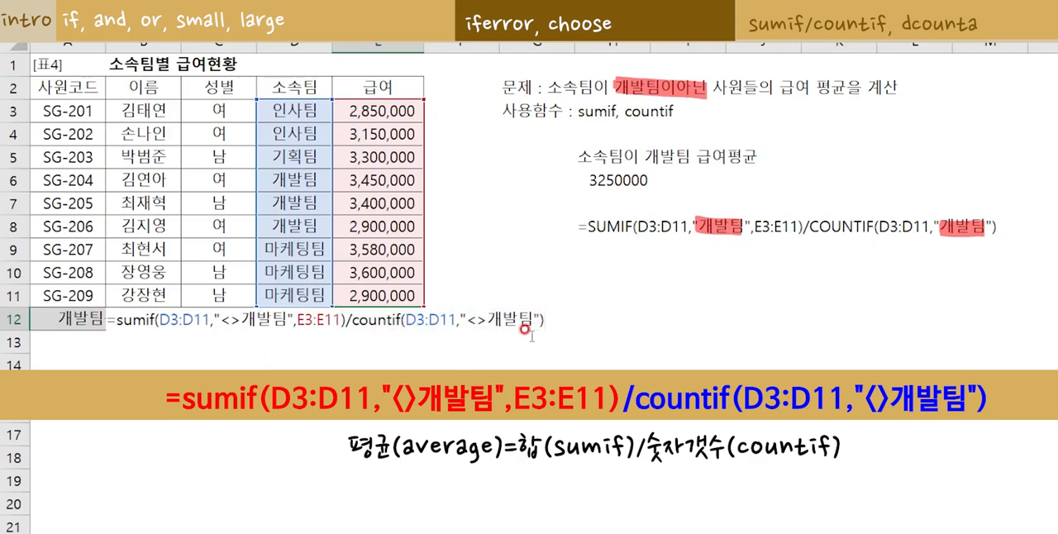
{"action": "key", "text": "Return"}
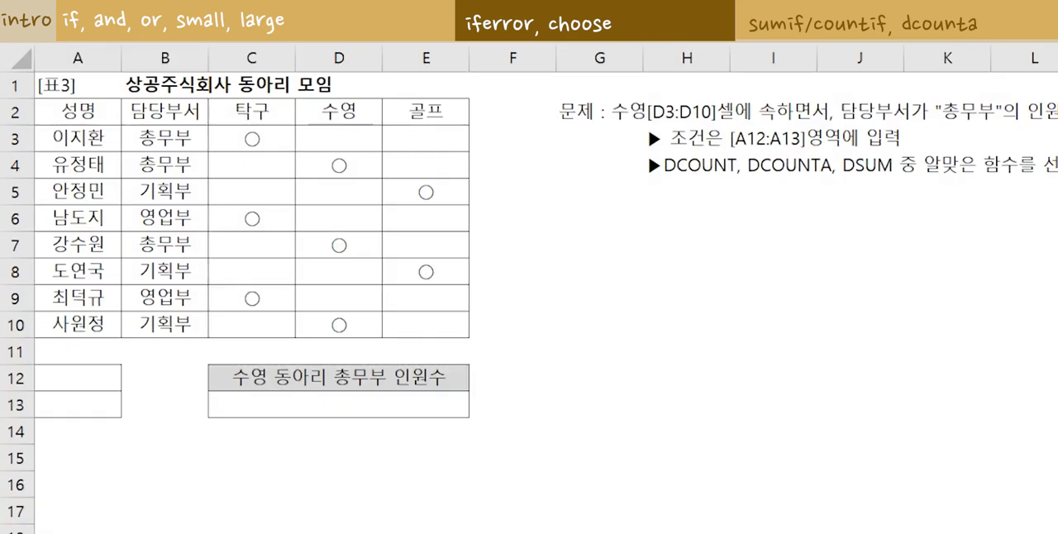
Underline and tick the 수영[D3:D10] and 담당부서가 "총무부" conditions in the [표3] question, and circle A12:A13.
{"action": "left_click_drag", "start_coordinate": [605, 118], "coordinate": [712, 121]}
{"action": "left_click_drag", "start_coordinate": [620, 121], "coordinate": [781, 122]}
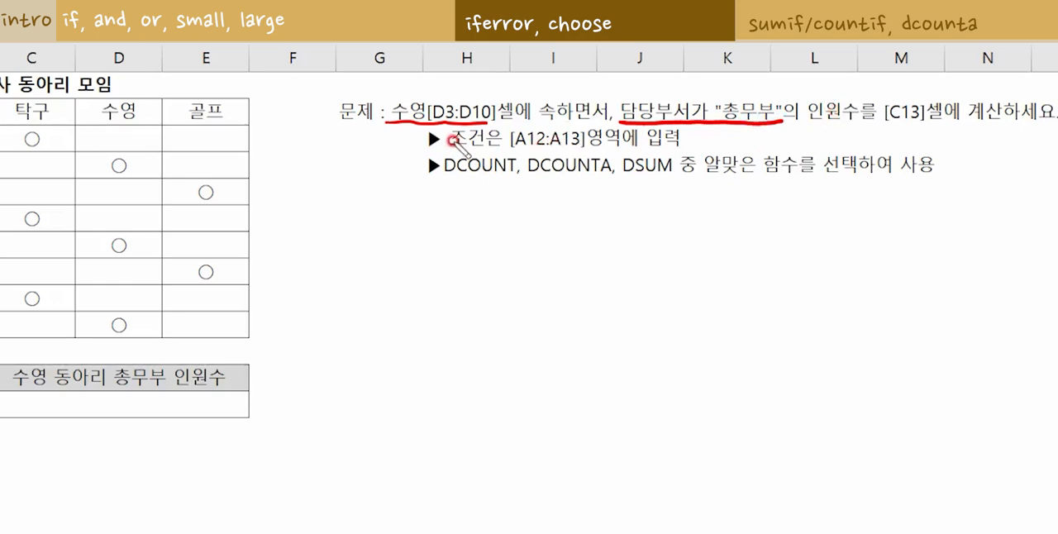
{"action": "left_click_drag", "start_coordinate": [460, 91], "coordinate": [478, 88]}
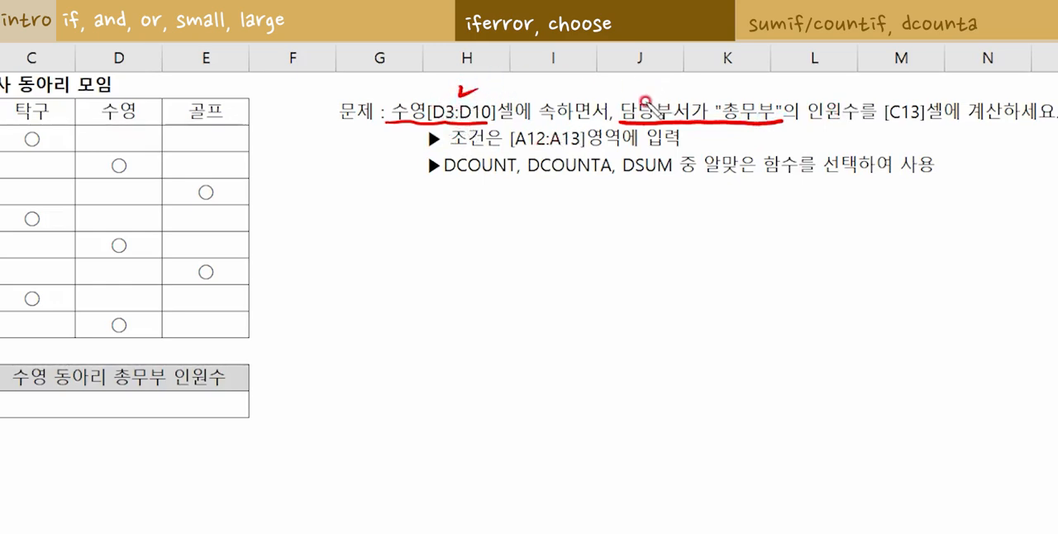
{"action": "left_click_drag", "start_coordinate": [706, 93], "coordinate": [729, 88]}
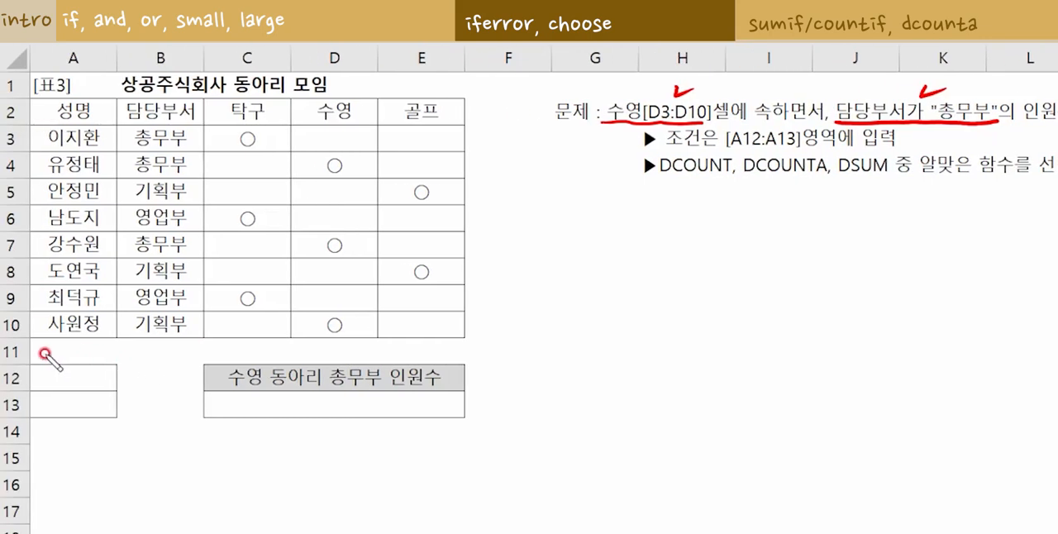
{"action": "mouse_move", "coordinate": [39, 354]}
{"action": "left_mouse_down"}
{"action": "mouse_move", "coordinate": [83, 351]}
{"action": "mouse_move", "coordinate": [146, 405]}
{"action": "mouse_move", "coordinate": [41, 443]}
{"action": "mouse_move", "coordinate": [18, 380]}
{"action": "mouse_move", "coordinate": [47, 356]}
{"action": "left_mouse_up"}
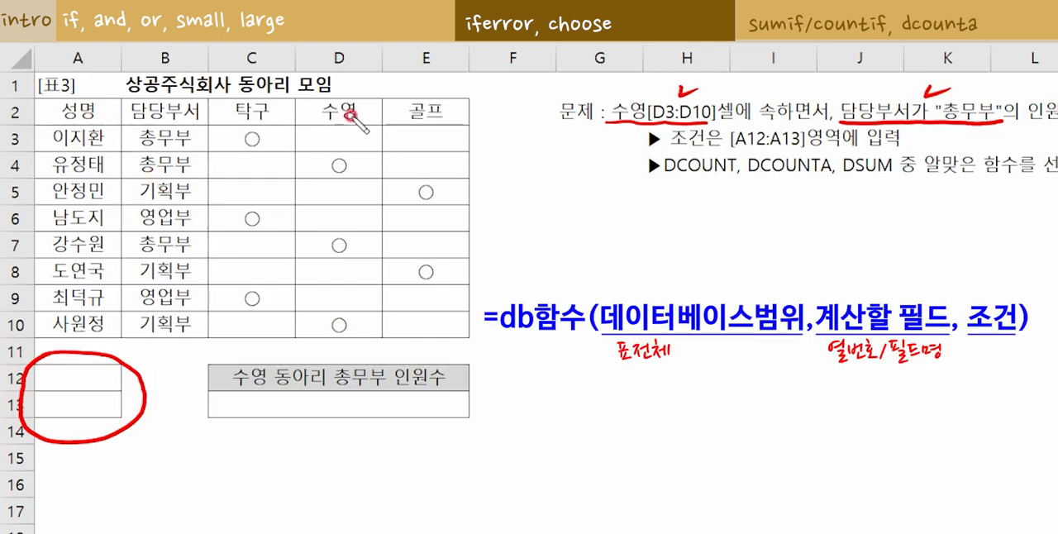
Mark the 수영 column and the two 총무부 rows with a swimming entry, and highlight DCOUNTA in the question.
{"action": "mouse_move", "coordinate": [303, 116]}
{"action": "left_mouse_down"}
{"action": "mouse_move", "coordinate": [361, 99]}
{"action": "mouse_move", "coordinate": [362, 123]}
{"action": "mouse_move", "coordinate": [337, 165]}
{"action": "mouse_move", "coordinate": [337, 331]}
{"action": "left_mouse_up"}
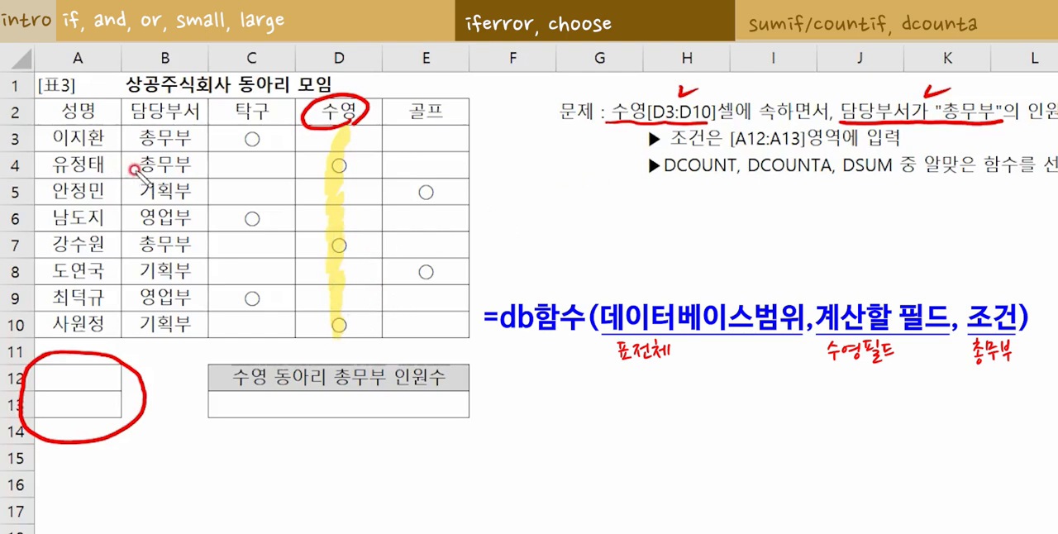
{"action": "left_click_drag", "start_coordinate": [133, 170], "coordinate": [346, 175]}
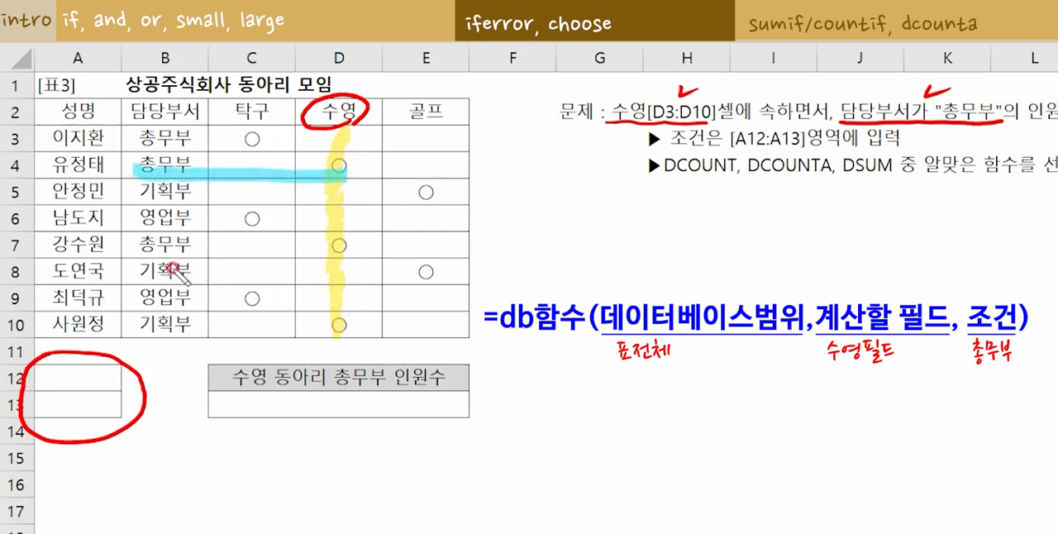
{"action": "left_click_drag", "start_coordinate": [135, 246], "coordinate": [352, 249]}
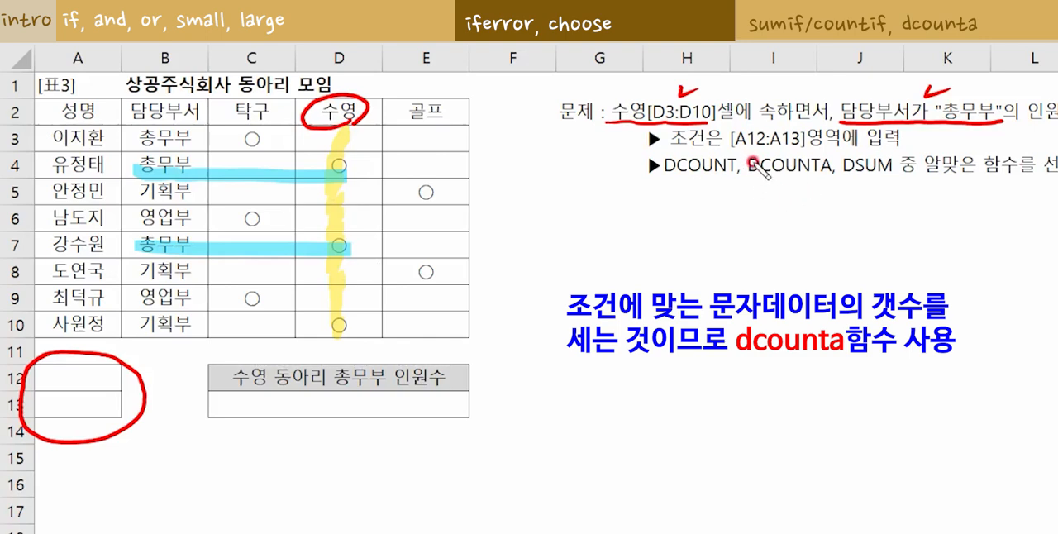
{"action": "mouse_move", "coordinate": [754, 163]}
{"action": "left_mouse_down"}
{"action": "mouse_move", "coordinate": [815, 166]}
{"action": "mouse_move", "coordinate": [825, 156]}
{"action": "left_mouse_up"}
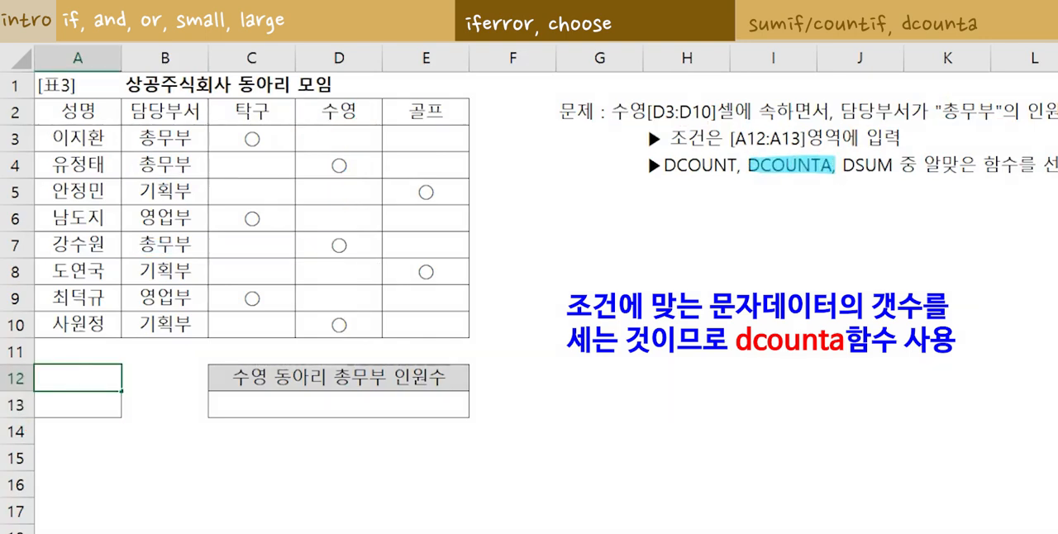
Enter the criteria with the field name 담당부서 in A12 and the value 총무부 in A13.
{"action": "type", "text": "담당부"}
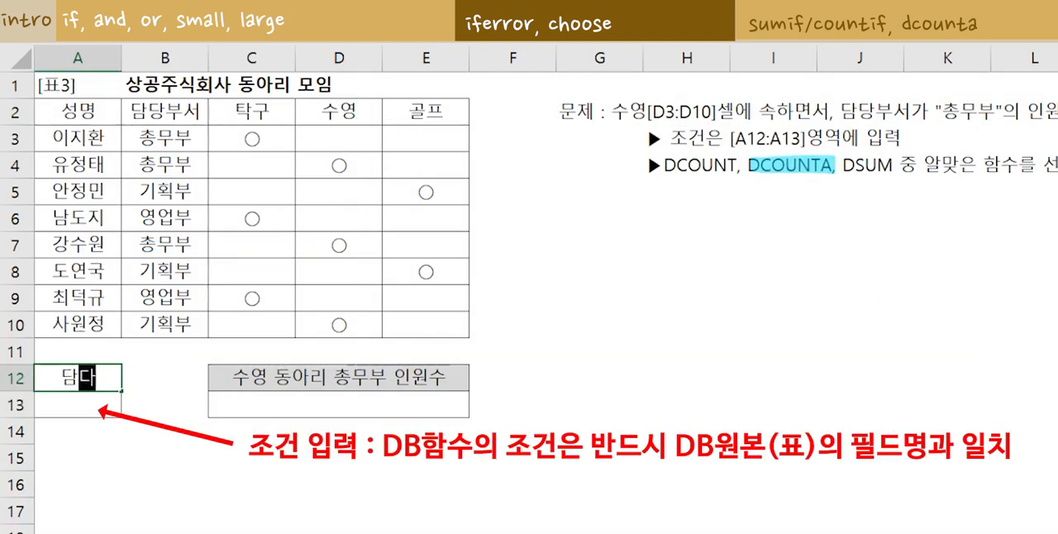
{"action": "type", "text": "서"}
{"action": "key", "text": "Return"}
{"action": "type", "text": "총무부"}
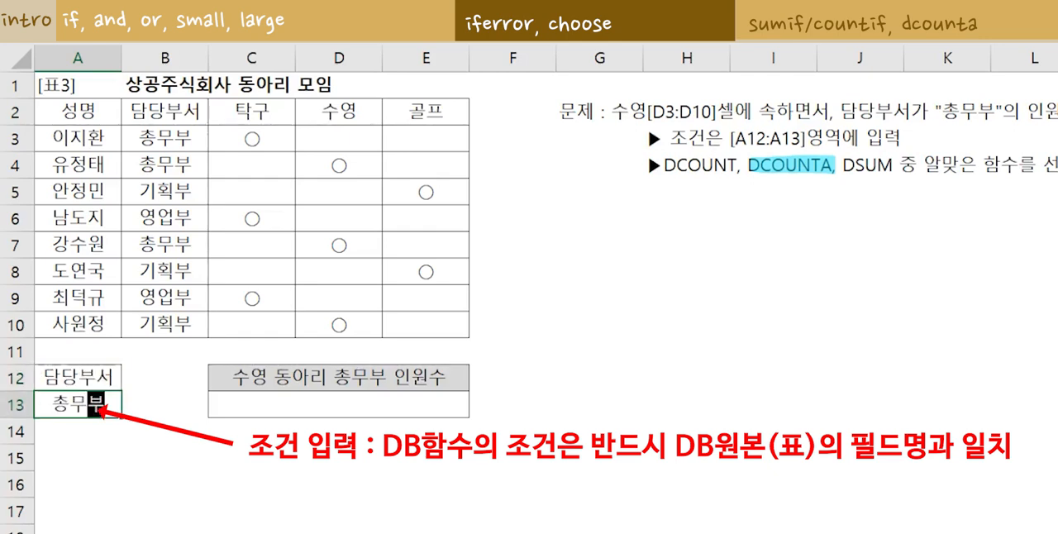
{"action": "key", "text": "Return"}
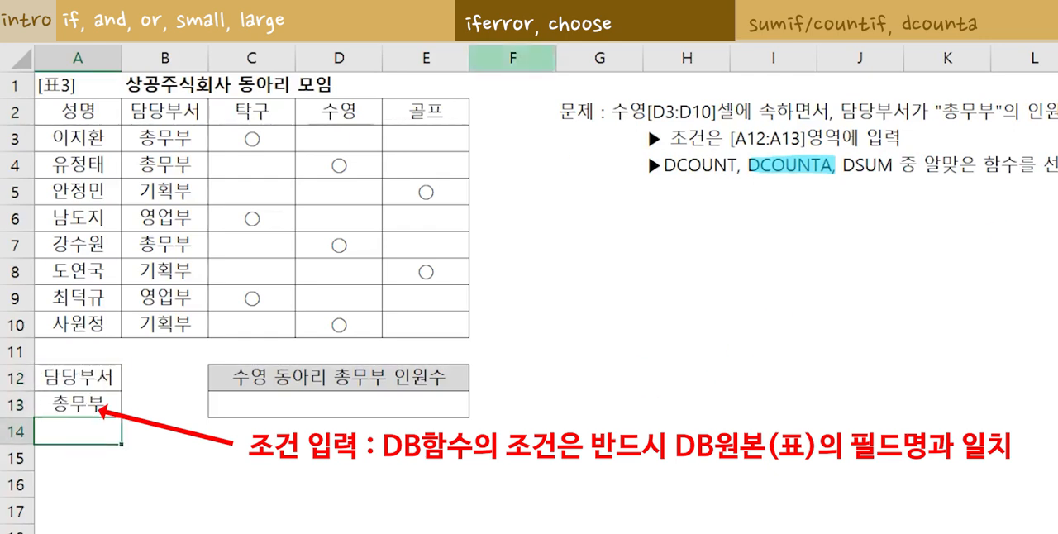
Count the 총무부 members of the 수영 club in C13 with the formula =dcounta(A2:E10,D2,A12:A13).
{"action": "left_click_drag", "start_coordinate": [329, 110], "coordinate": [338, 328]}
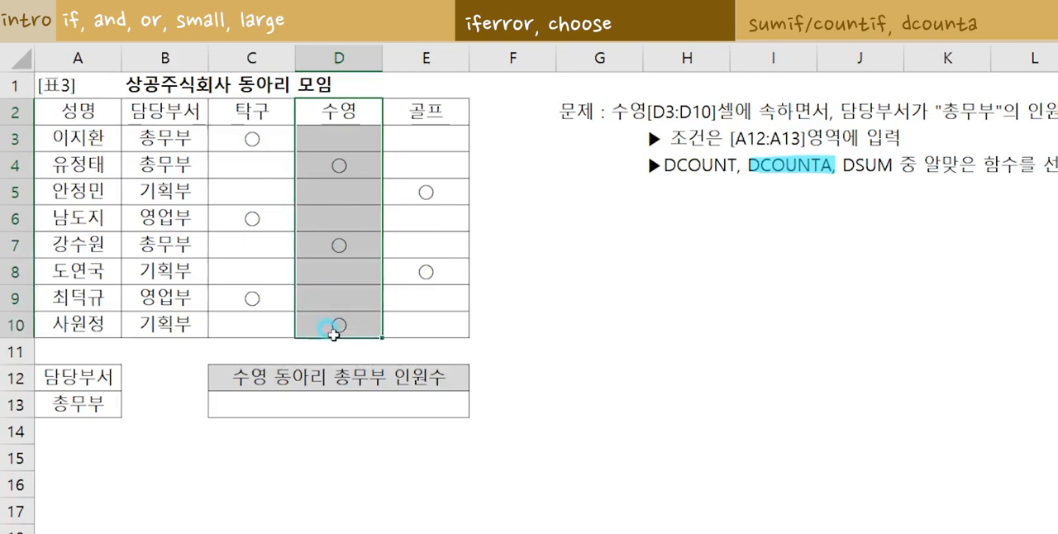
{"action": "left_click", "coordinate": [327, 400]}
{"action": "type", "text": "="}
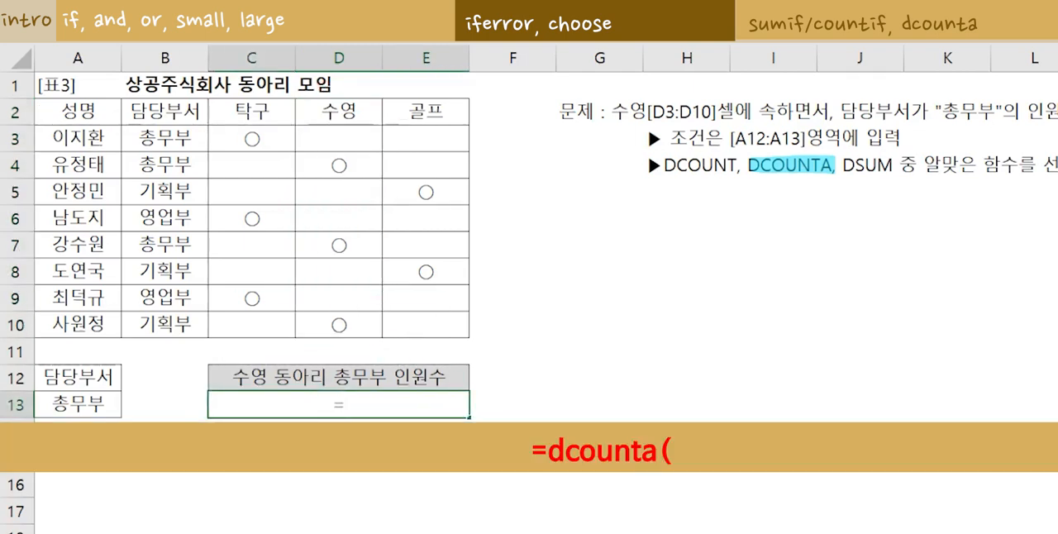
{"action": "type", "text": "dcou"}
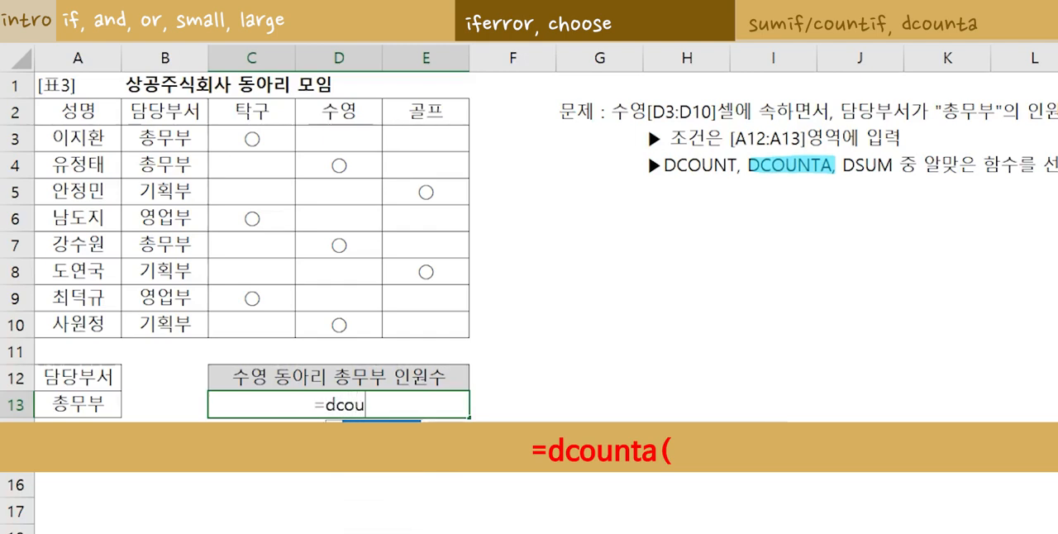
{"action": "type", "text": "nta("}
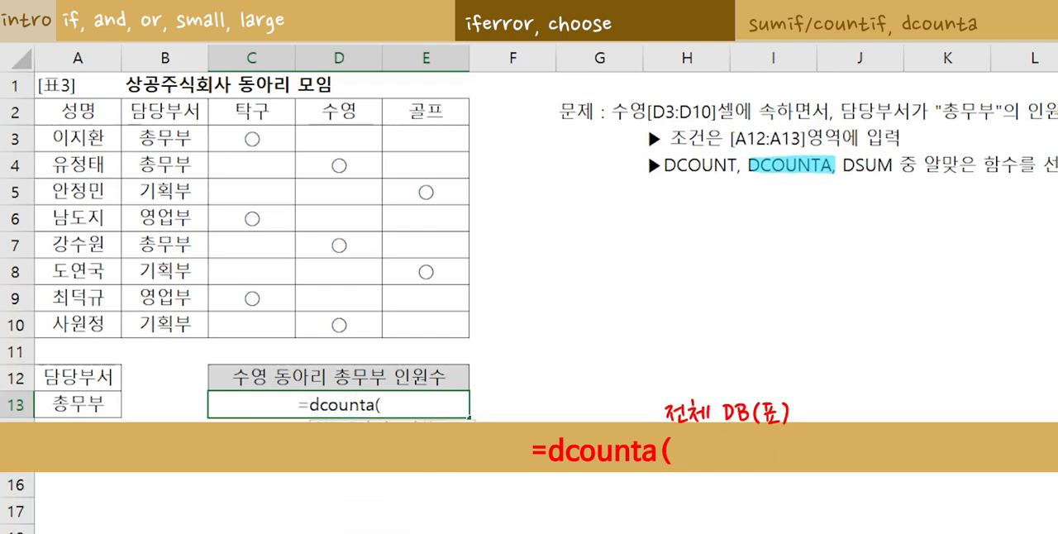
{"action": "left_click_drag", "start_coordinate": [53, 111], "coordinate": [435, 329]}
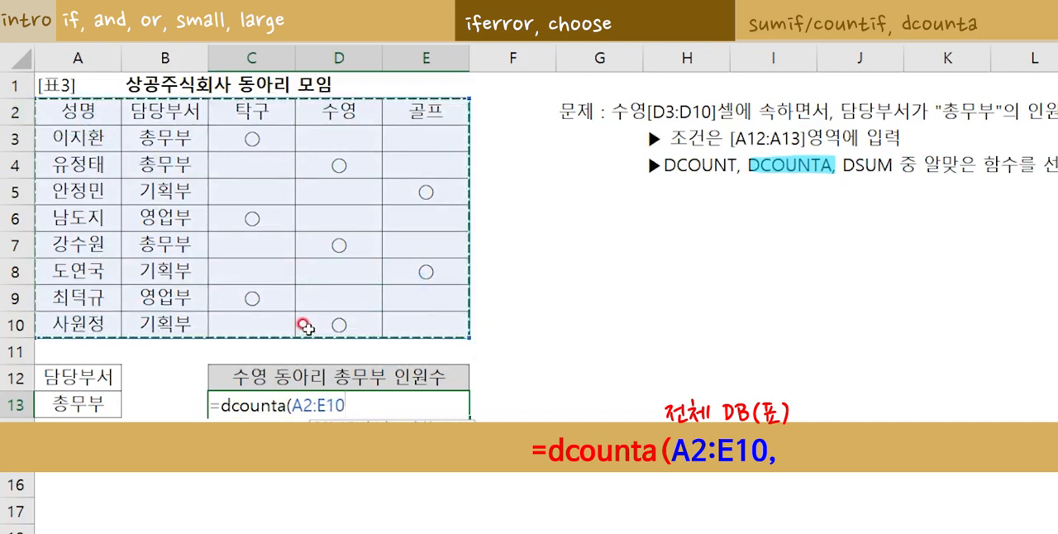
{"action": "type", "text": ","}
{"action": "left_click", "coordinate": [332, 106]}
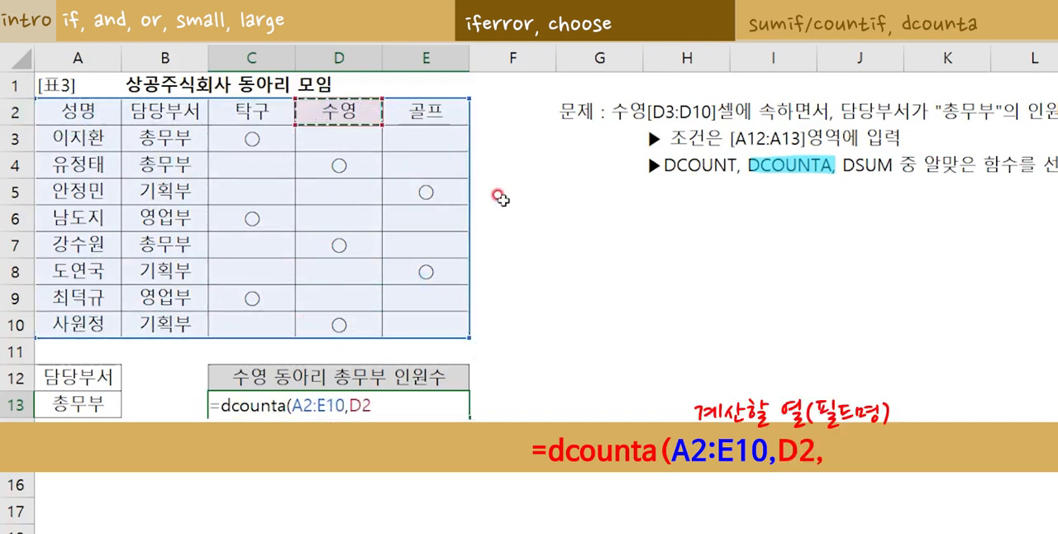
{"action": "type", "text": ","}
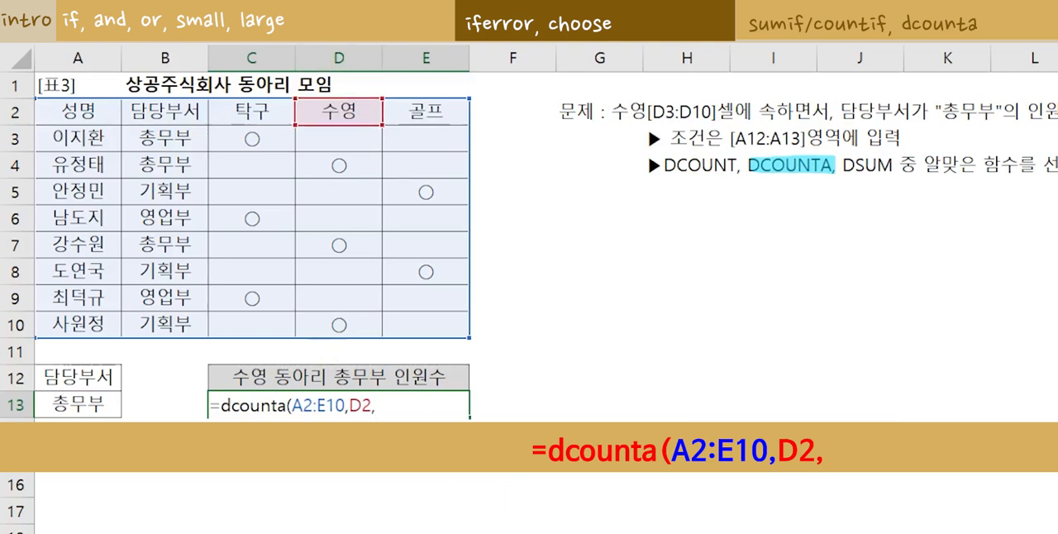
{"action": "left_click_drag", "start_coordinate": [50, 370], "coordinate": [55, 401]}
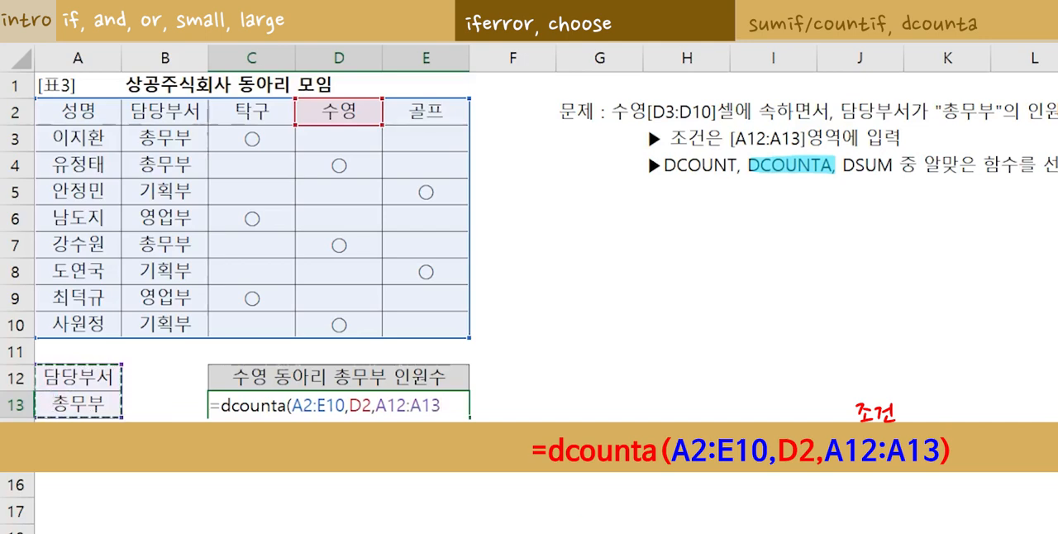
{"action": "type", "text": ")"}
{"action": "key", "text": "Return"}
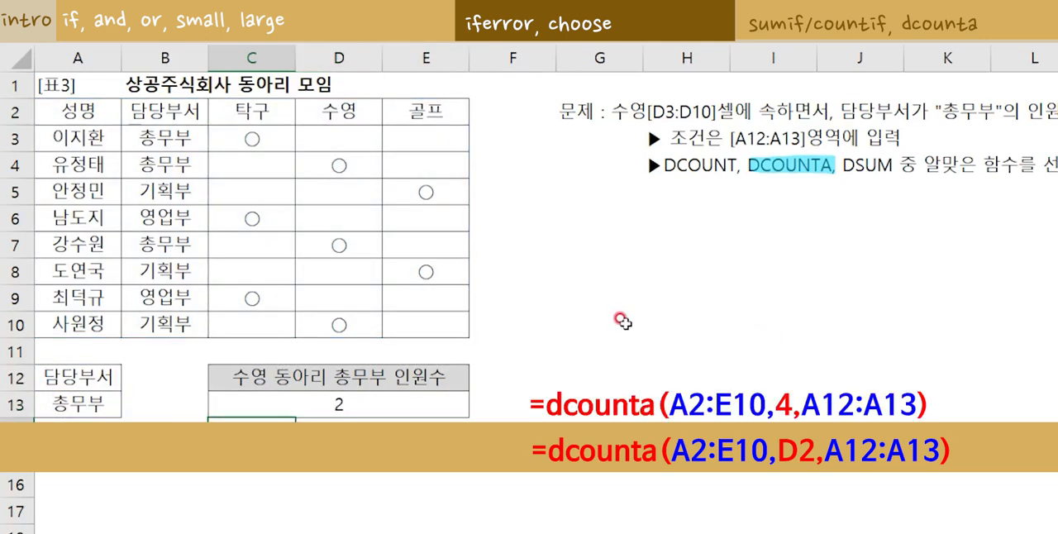